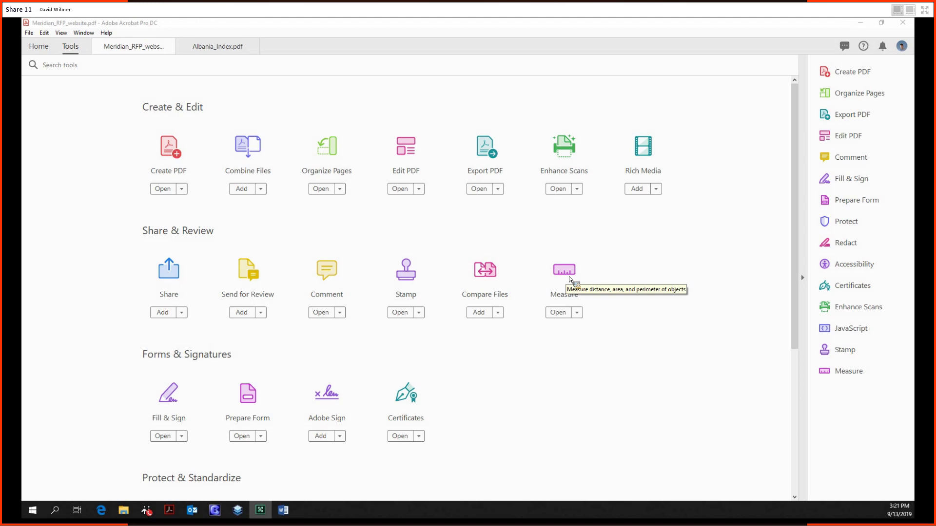
{"action": "left_click", "coordinate": [578, 282]}
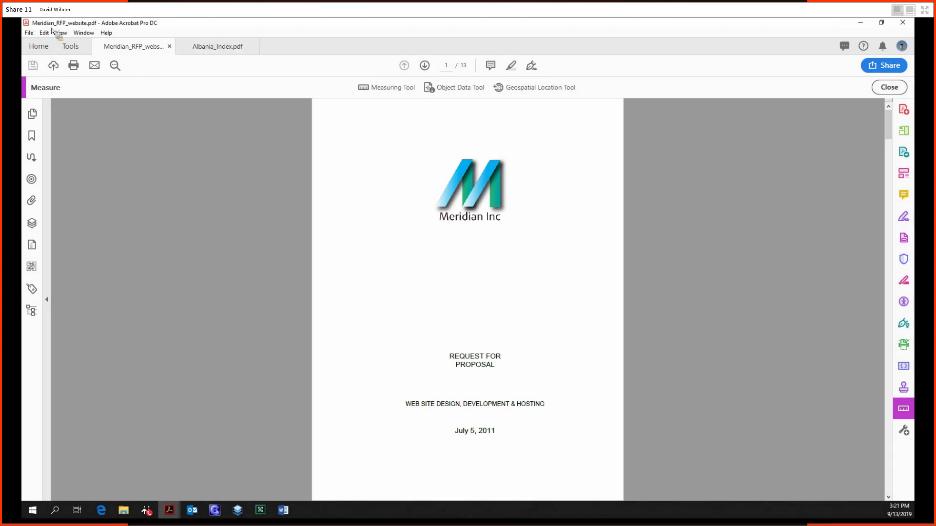
{"action": "scroll", "coordinate": [512, 266], "scroll_direction": "down", "scroll_amount": 1}
{"action": "scroll", "coordinate": [424, 156], "scroll_direction": "up", "scroll_amount": 1}
{"action": "left_click", "coordinate": [218, 46]}
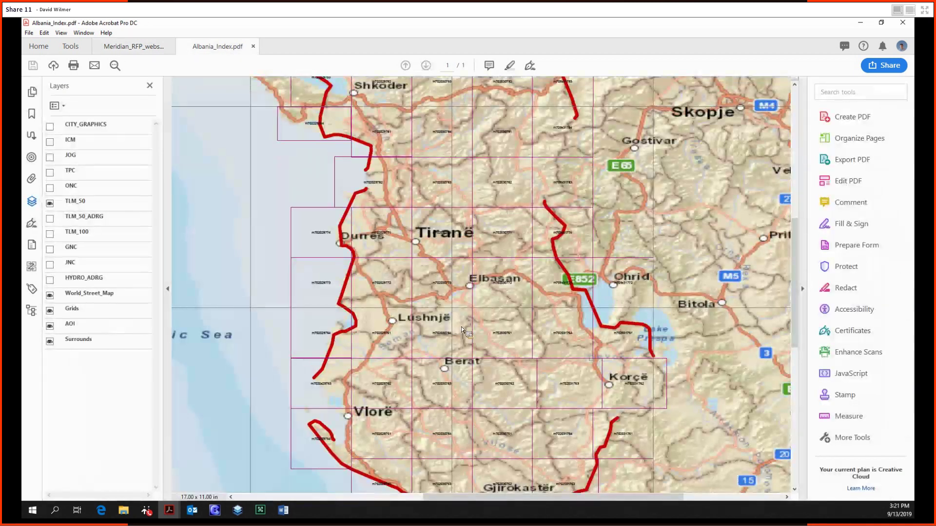
{"action": "scroll", "coordinate": [461, 326], "scroll_direction": "up", "scroll_amount": 5}
{"action": "left_click", "coordinate": [434, 473]}
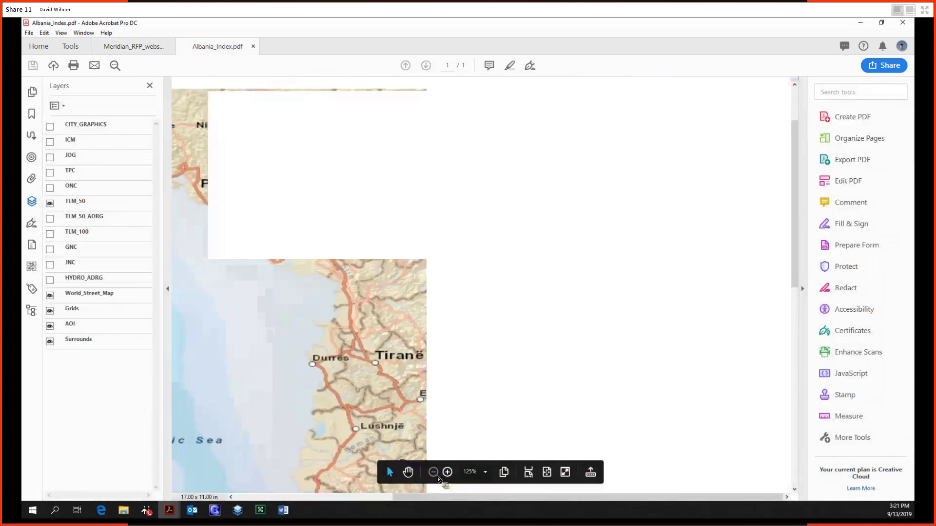
{"action": "left_click", "coordinate": [433, 472]}
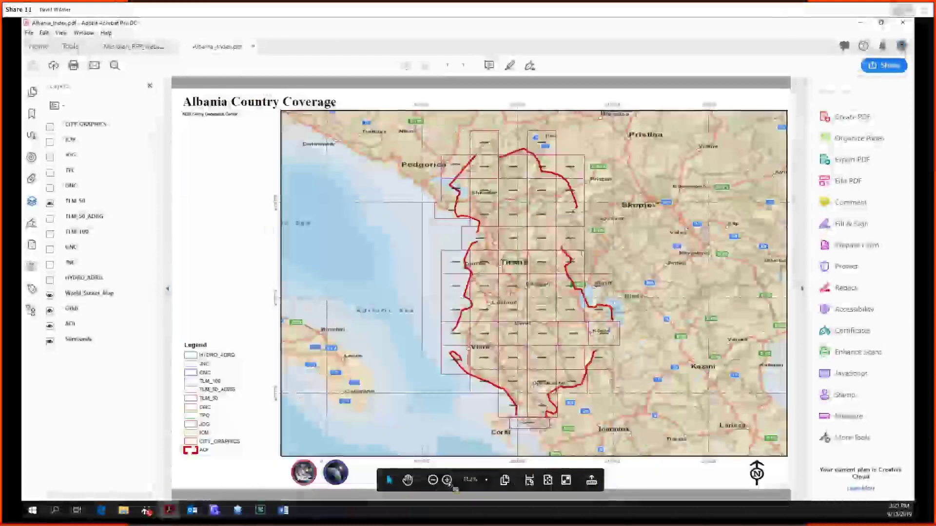
{"action": "left_click", "coordinate": [447, 480]}
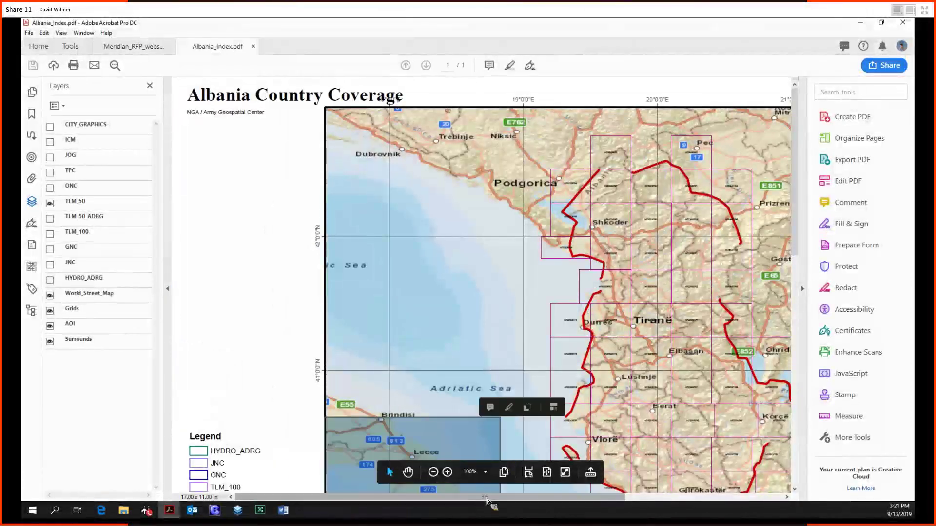
{"action": "left_click_drag", "start_coordinate": [486, 499], "coordinate": [585, 497]}
{"action": "scroll", "coordinate": [661, 385], "scroll_direction": "down", "scroll_amount": 1}
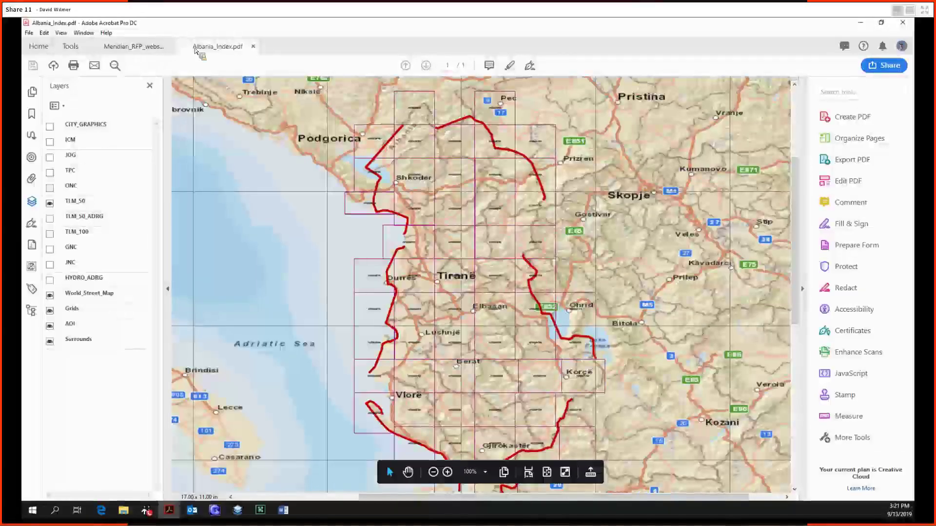
- In the Meridian RFP, measure a 4.55 in distance across the cover page just below the Meridian Inc logo
{"action": "left_click", "coordinate": [136, 54]}
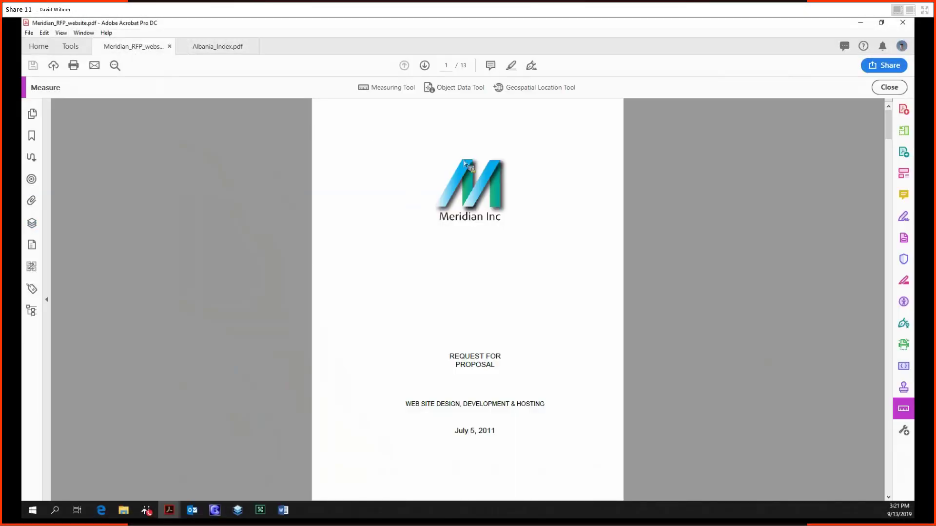
{"action": "left_click", "coordinate": [388, 93]}
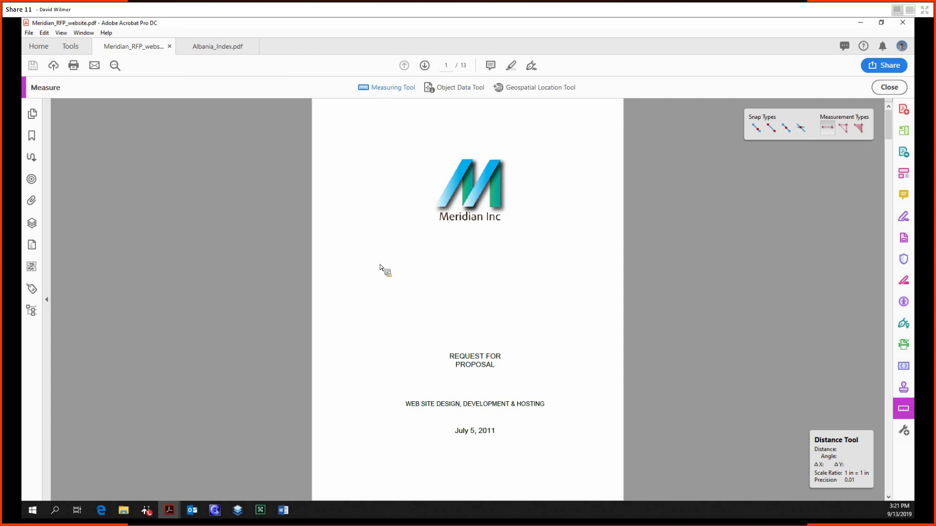
{"action": "left_click", "coordinate": [379, 248]}
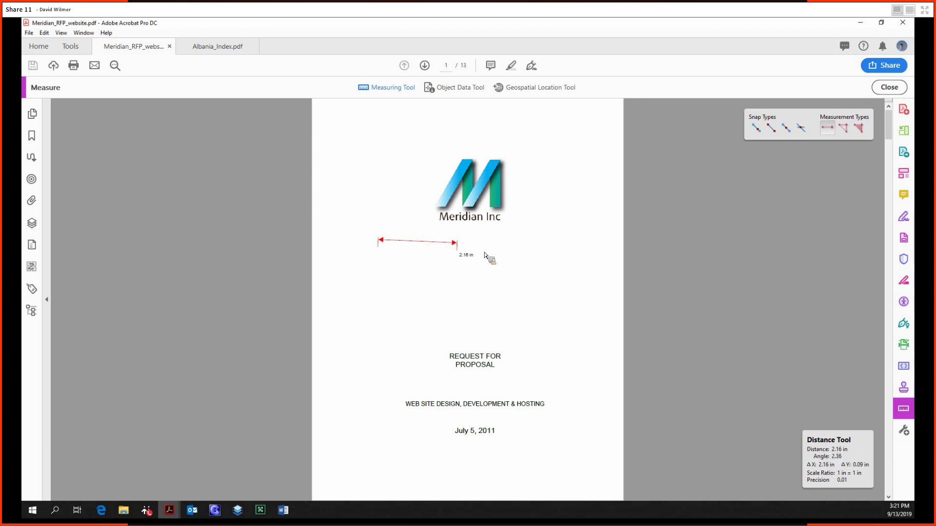
{"action": "left_click", "coordinate": [544, 241]}
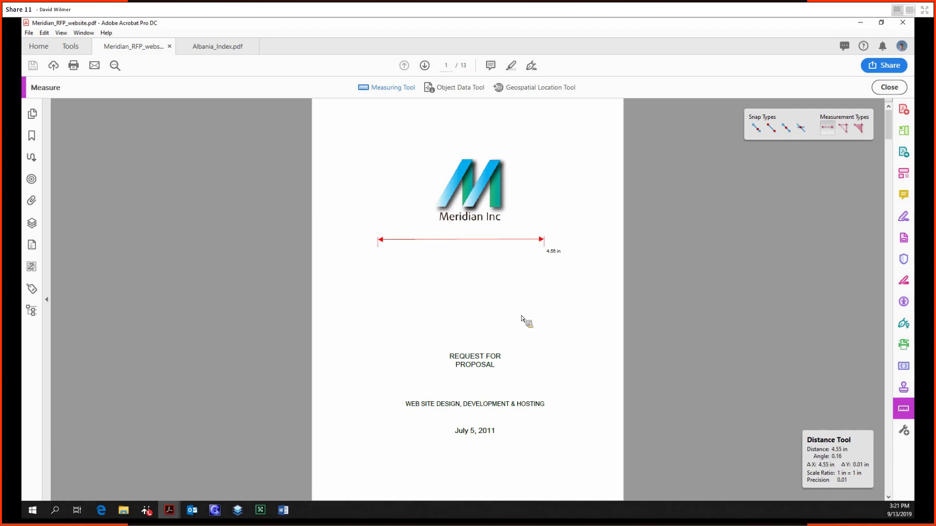
{"action": "left_click", "coordinate": [525, 313]}
{"action": "left_click", "coordinate": [504, 259]}
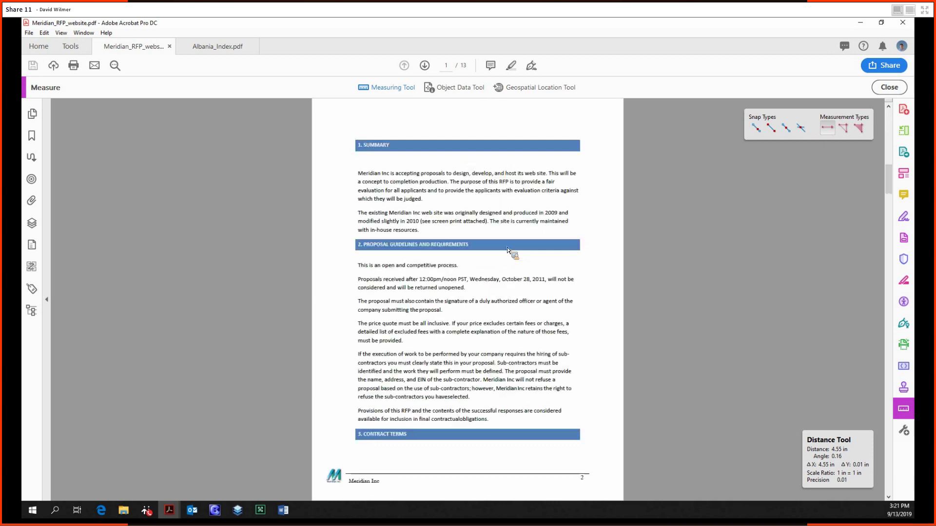
{"action": "scroll", "coordinate": [511, 248], "scroll_direction": "down", "scroll_amount": 2}
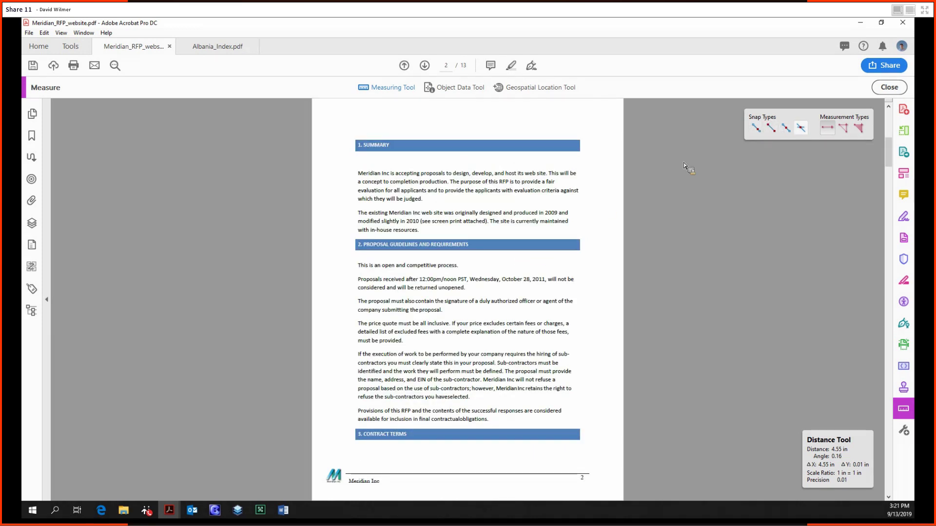
- Zoom page 2 of the RFP to 125%
{"action": "mouse_move", "coordinate": [394, 497]}
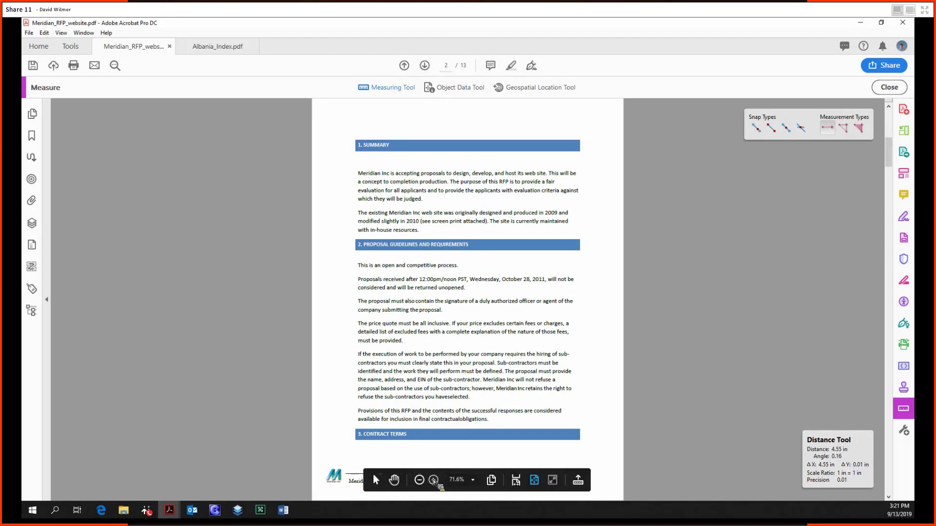
{"action": "left_click", "coordinate": [434, 480]}
{"action": "left_click", "coordinate": [434, 480]}
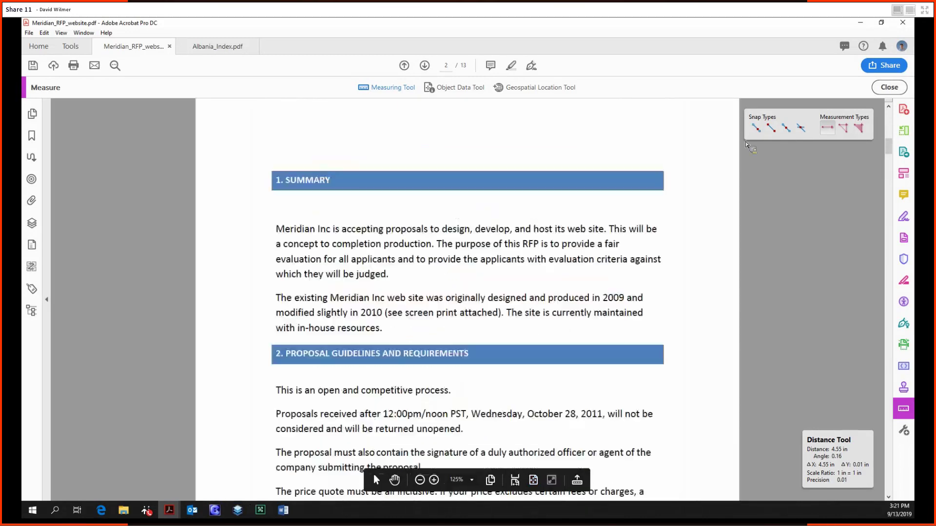
- Turn on snapping to endpoints, paths and midpoints
{"action": "left_click", "coordinate": [771, 130]}
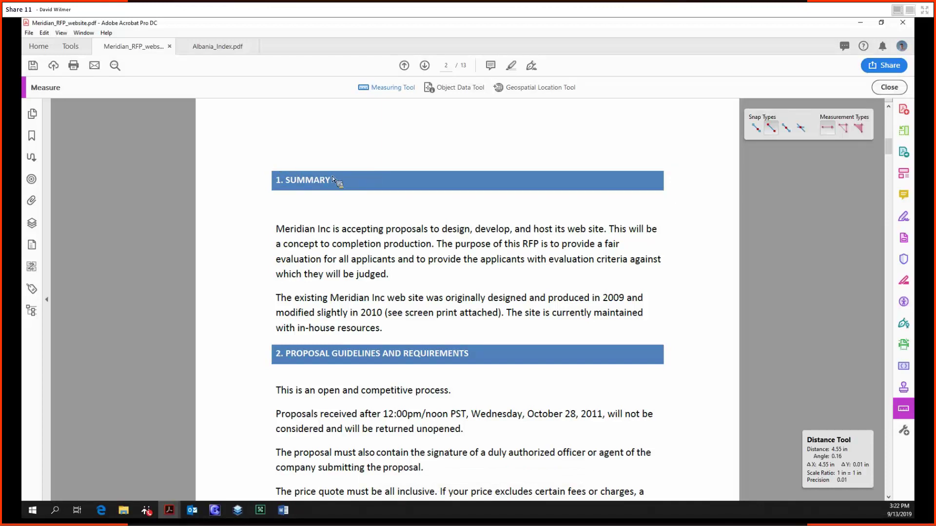
{"action": "left_click", "coordinate": [756, 129]}
{"action": "left_click", "coordinate": [785, 128]}
- Measure the SUMMARY bar's full 6.12 in width, with the dimension line placed below it
{"action": "left_click", "coordinate": [272, 171]}
{"action": "left_click", "coordinate": [388, 157]}
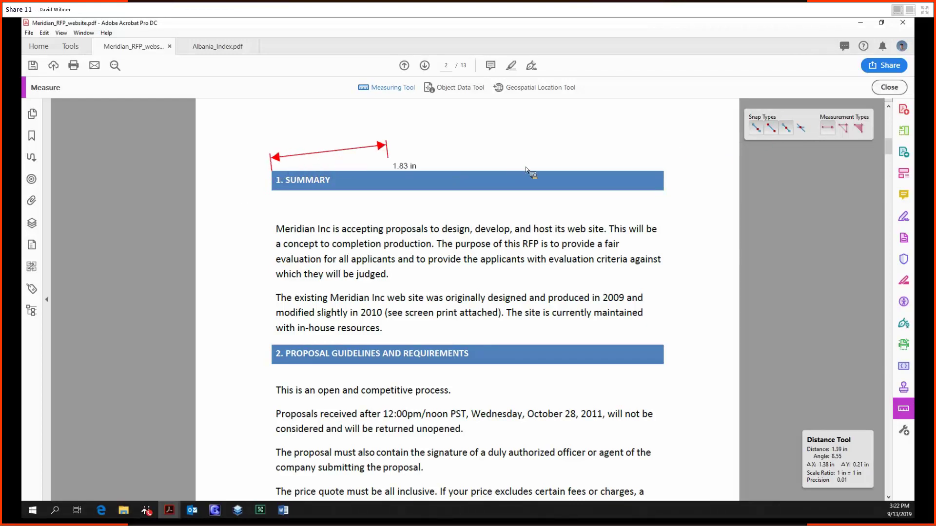
{"action": "left_click", "coordinate": [664, 171]}
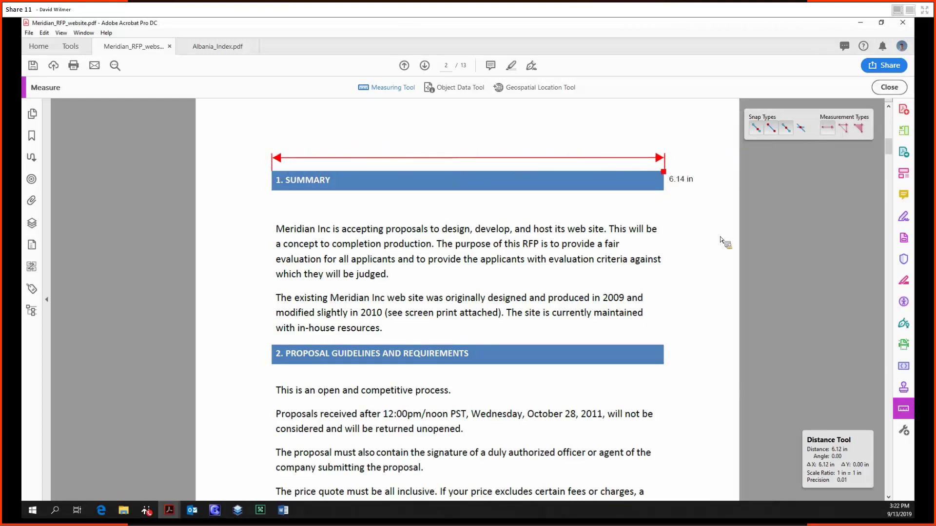
{"action": "left_click", "coordinate": [650, 205]}
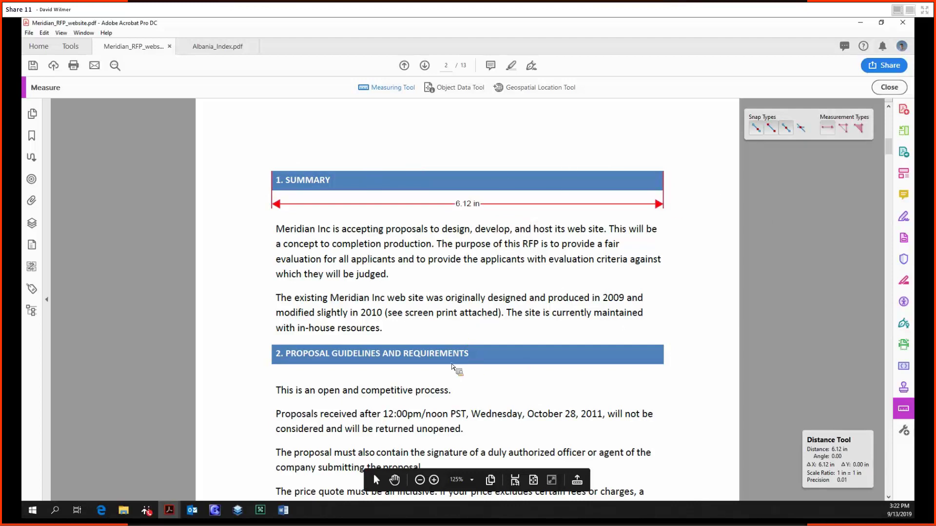
- Measure the second heading bar's right half as 3.06 in, with the dimension line above it
{"action": "left_click", "coordinate": [504, 340]}
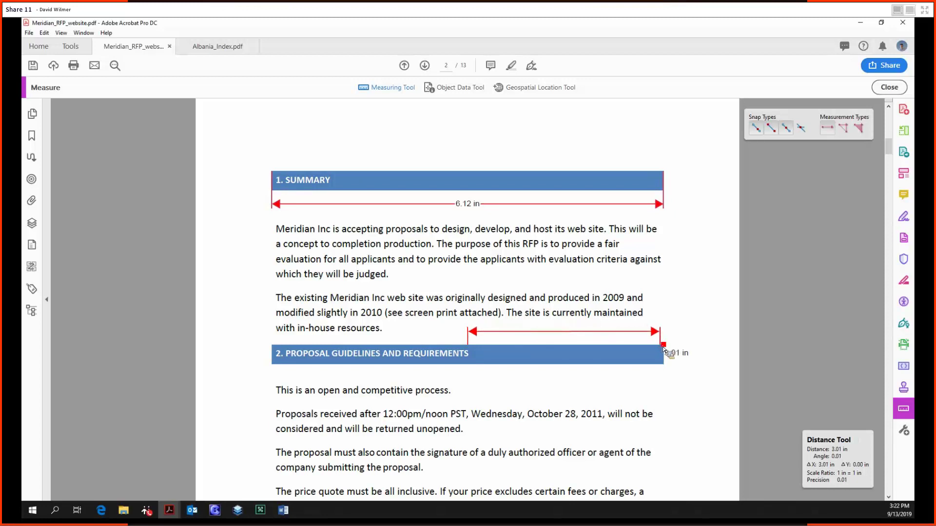
{"action": "left_click", "coordinate": [664, 346]}
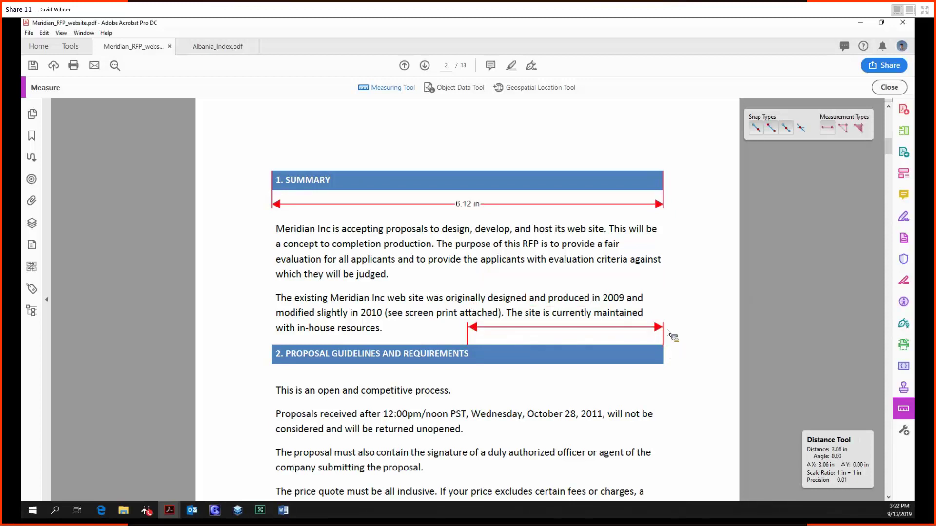
{"action": "left_click", "coordinate": [664, 335]}
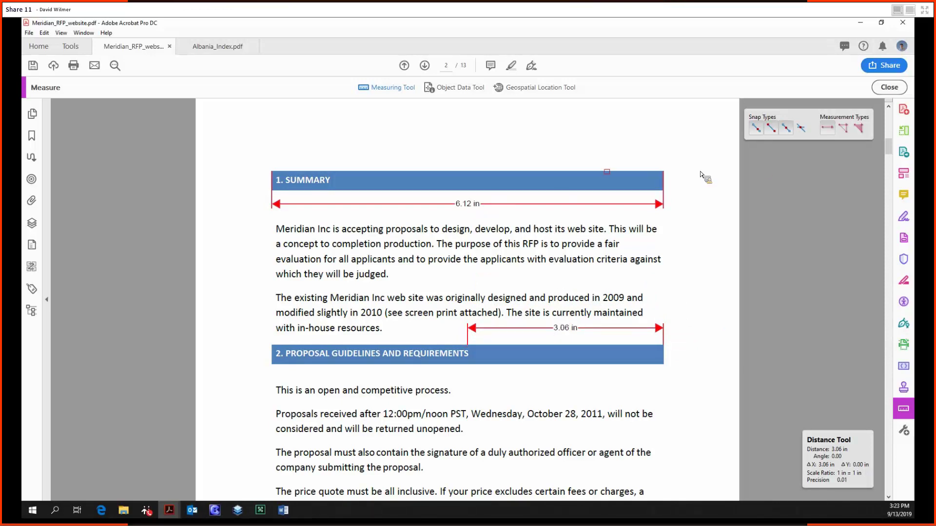
- Draw a closed five-sided perimeter of 8.32 in above the SUMMARY heading
{"action": "scroll", "coordinate": [648, 221], "scroll_direction": "down", "scroll_amount": 2}
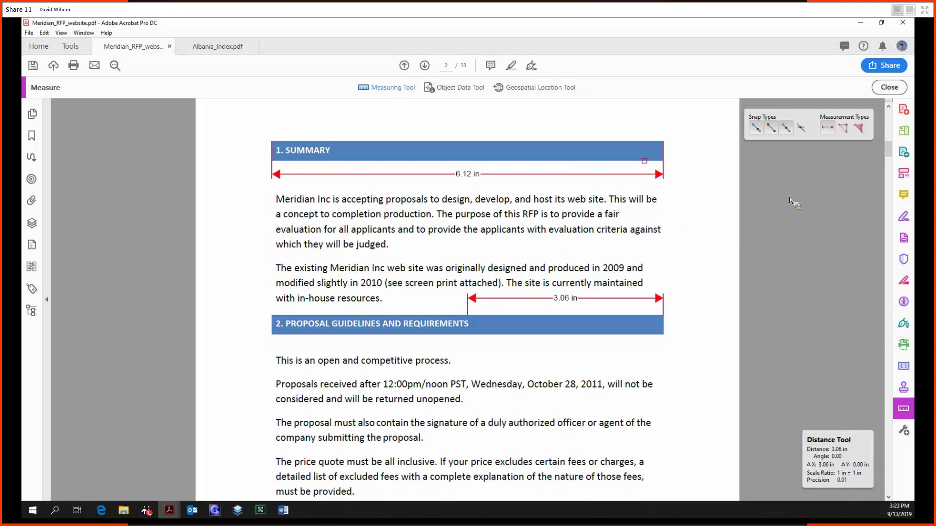
{"action": "scroll", "coordinate": [863, 190], "scroll_direction": "up", "scroll_amount": 1}
{"action": "left_click", "coordinate": [843, 127]}
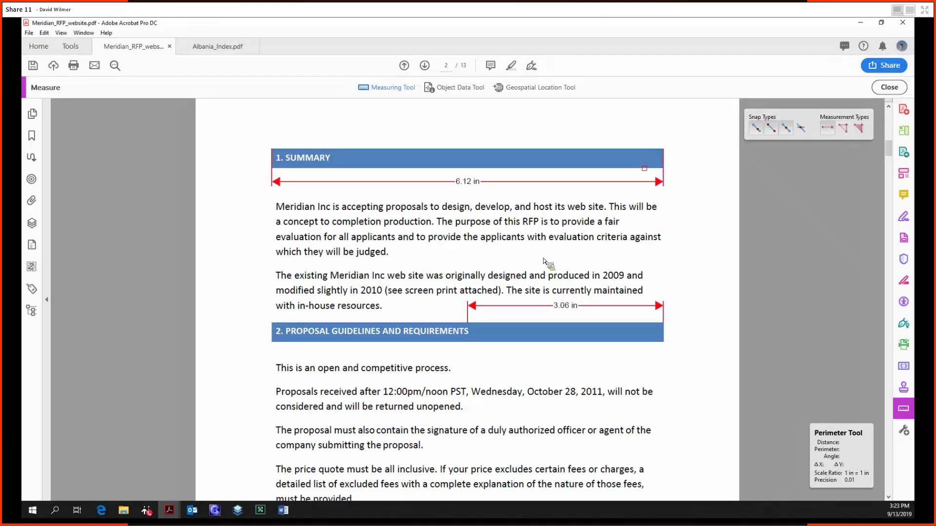
{"action": "scroll", "coordinate": [544, 262], "scroll_direction": "up", "scroll_amount": 1}
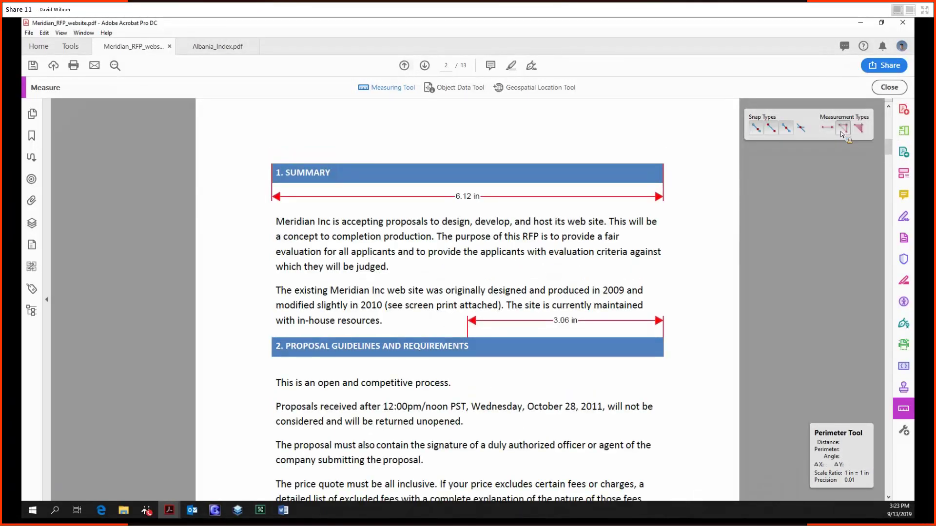
{"action": "left_click", "coordinate": [378, 126]}
{"action": "left_click", "coordinate": [521, 104]}
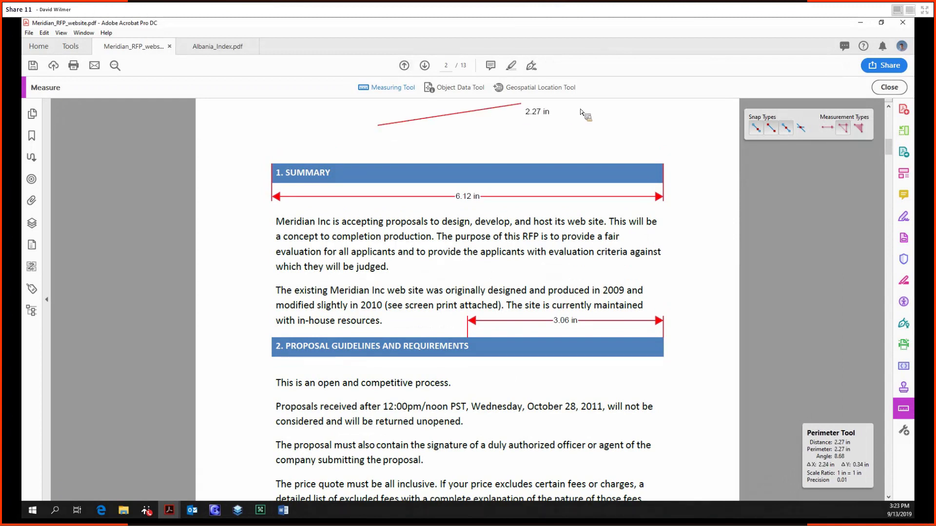
{"action": "left_click", "coordinate": [639, 134]}
{"action": "left_click", "coordinate": [496, 148]}
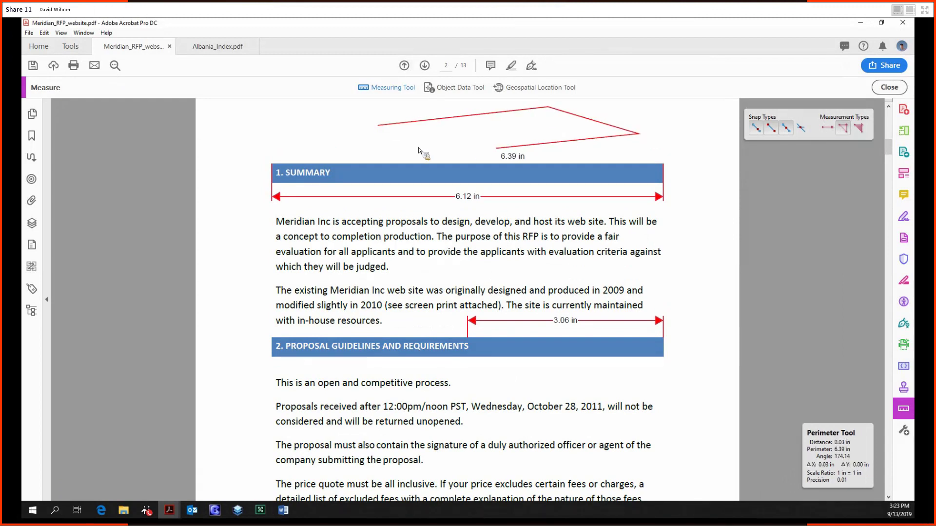
{"action": "left_click", "coordinate": [402, 143]}
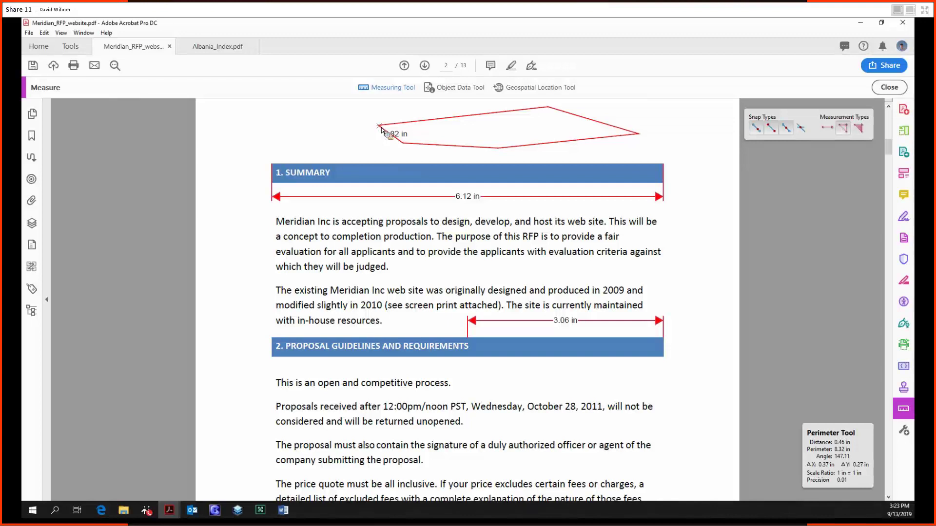
{"action": "left_click", "coordinate": [380, 126]}
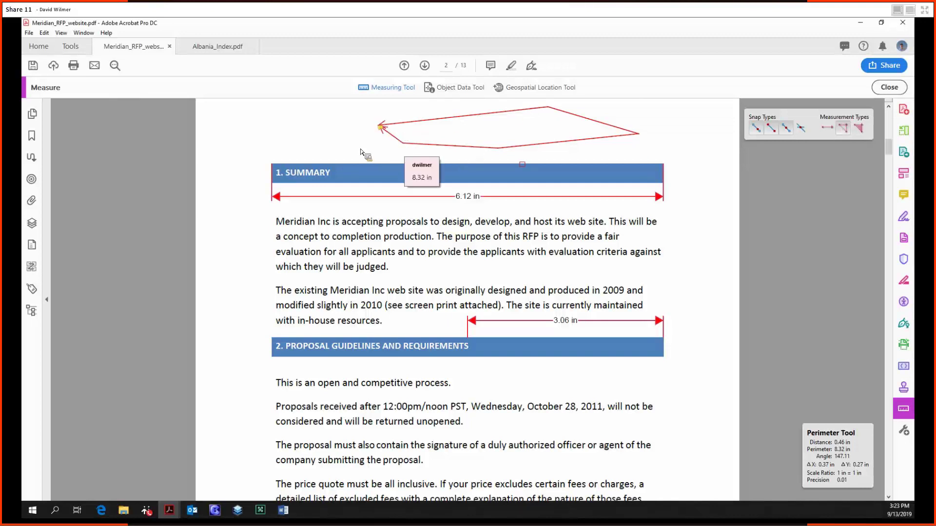
- Measure a 2.71 sq in area polygon beside the proposal guidelines text
{"action": "left_click", "coordinate": [859, 129]}
{"action": "scroll", "coordinate": [706, 244], "scroll_direction": "down", "scroll_amount": 2}
{"action": "left_click", "coordinate": [499, 332]}
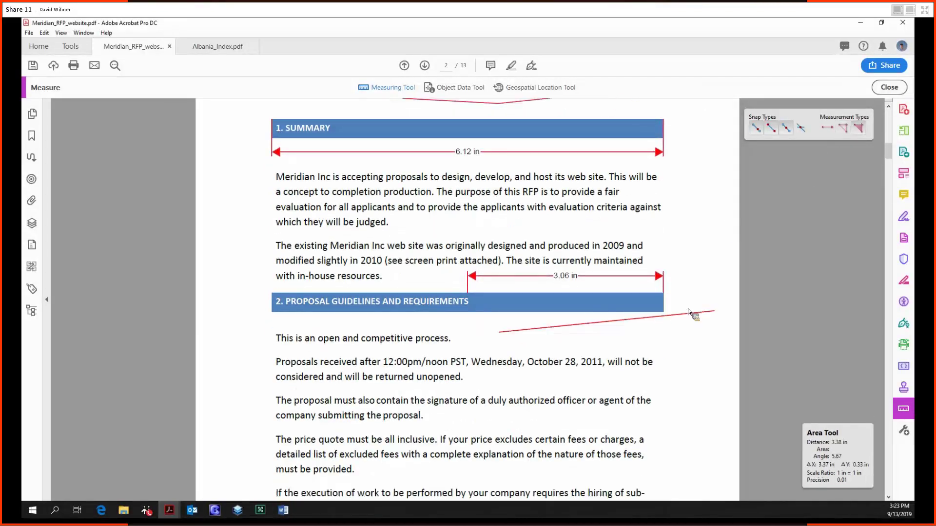
{"action": "left_click", "coordinate": [715, 311]}
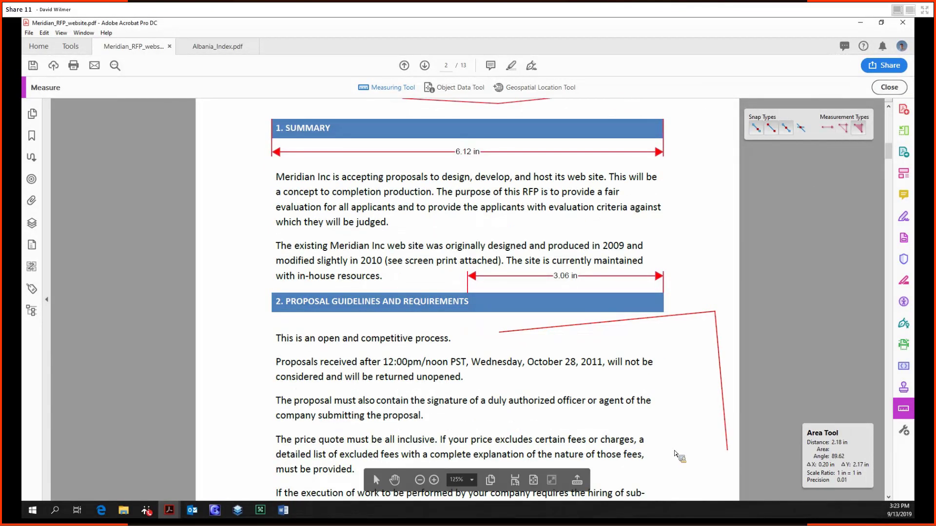
{"action": "left_click", "coordinate": [656, 445]}
{"action": "left_click", "coordinate": [657, 348]}
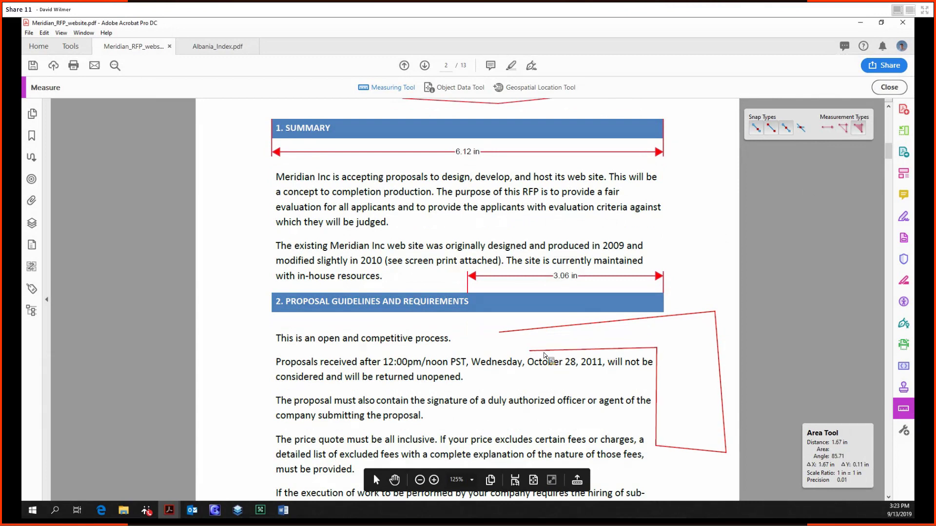
{"action": "left_click", "coordinate": [499, 332]}
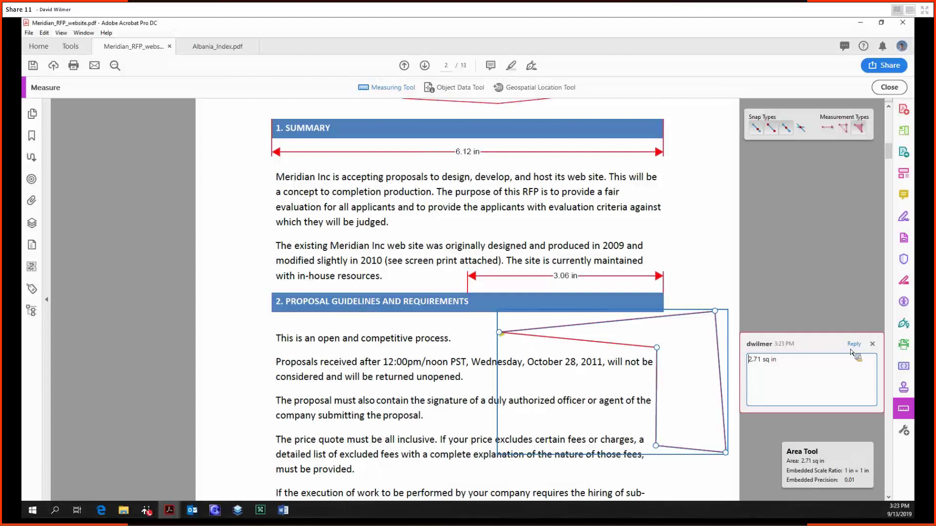
- Dismiss the area result note and switch to the Albania_Index.pdf map
{"action": "left_click", "coordinate": [872, 343]}
{"action": "scroll", "coordinate": [734, 343], "scroll_direction": "up", "scroll_amount": 2}
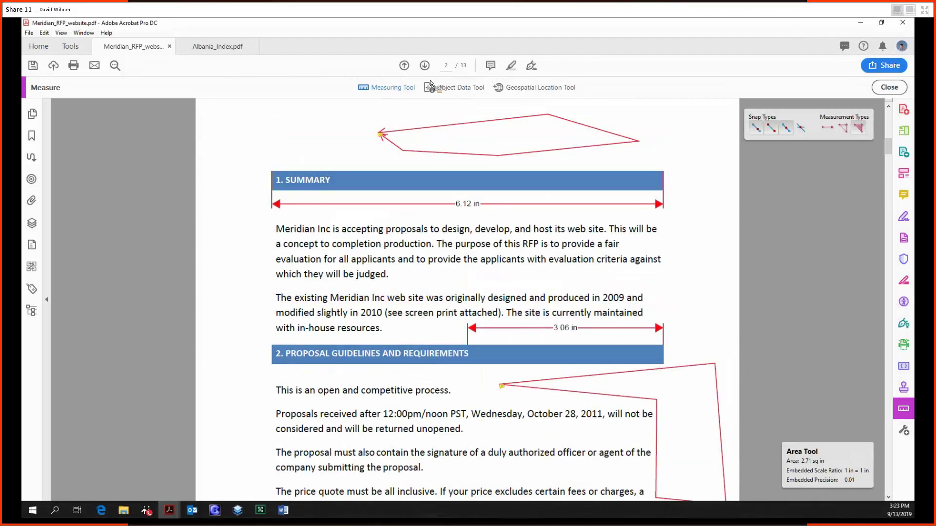
{"action": "left_click", "coordinate": [218, 54]}
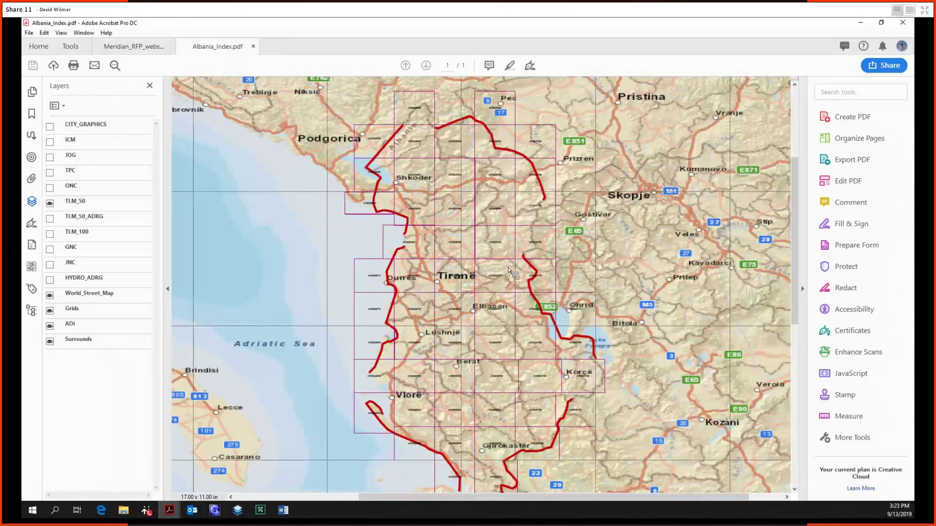
{"action": "scroll", "coordinate": [498, 269], "scroll_direction": "up", "scroll_amount": 1}
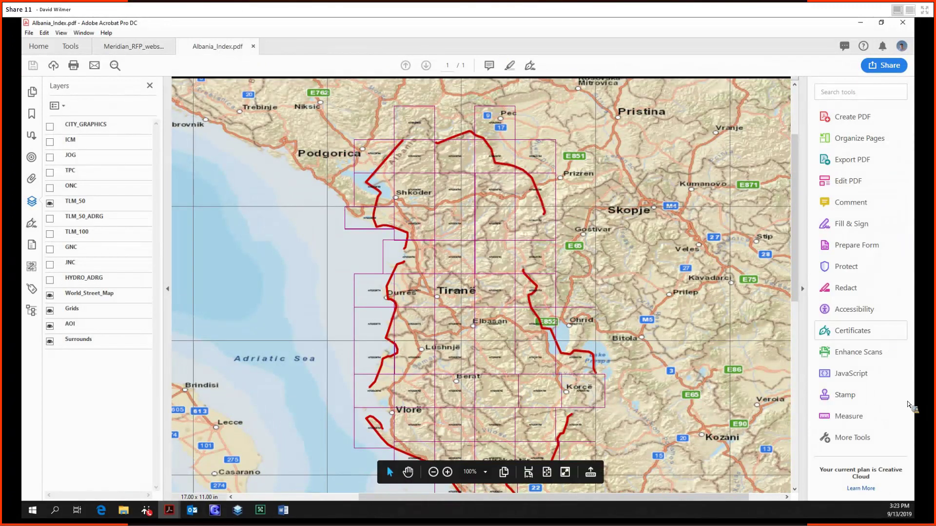
- Take trial distance measurements on the Albania map (28, 83.87, 66.07, 160.26 mi)
{"action": "left_click", "coordinate": [863, 415]}
{"action": "left_click", "coordinate": [380, 87]}
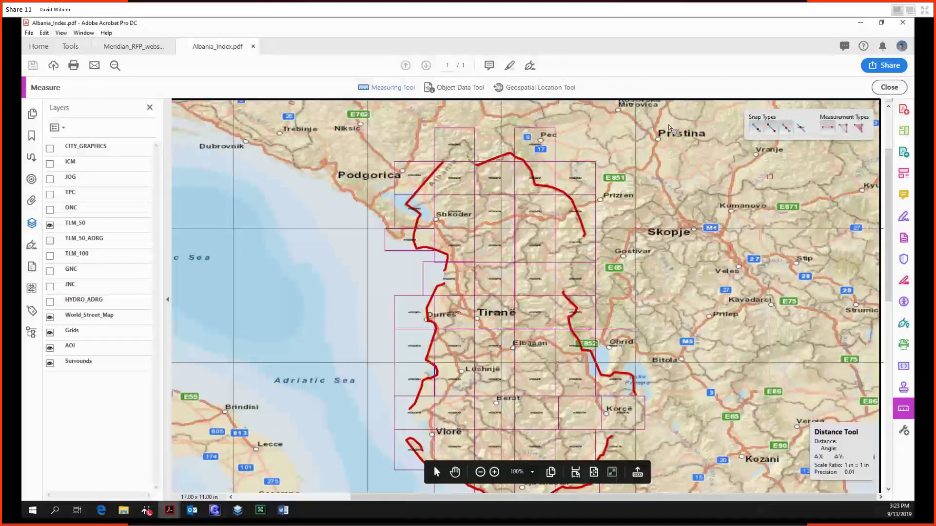
{"action": "left_click", "coordinate": [475, 236]}
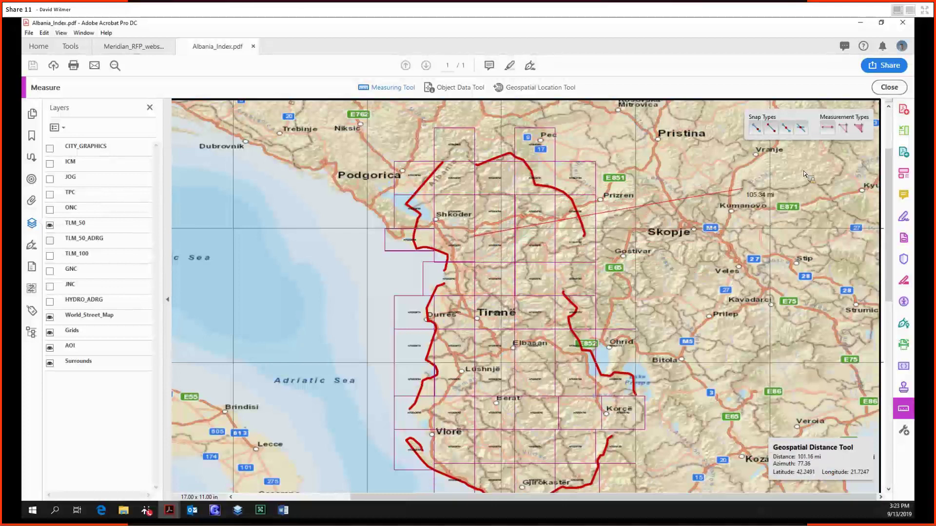
{"action": "left_click", "coordinate": [546, 248]}
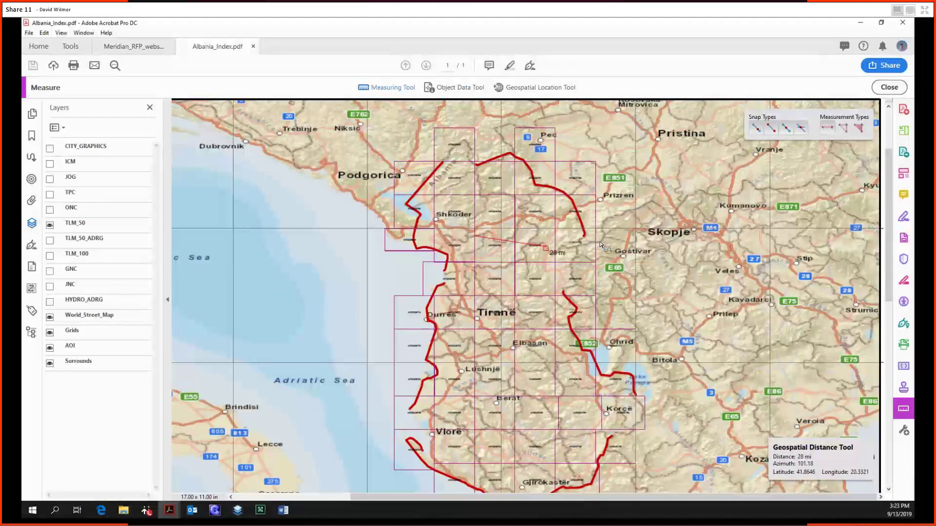
{"action": "left_click", "coordinate": [731, 381]}
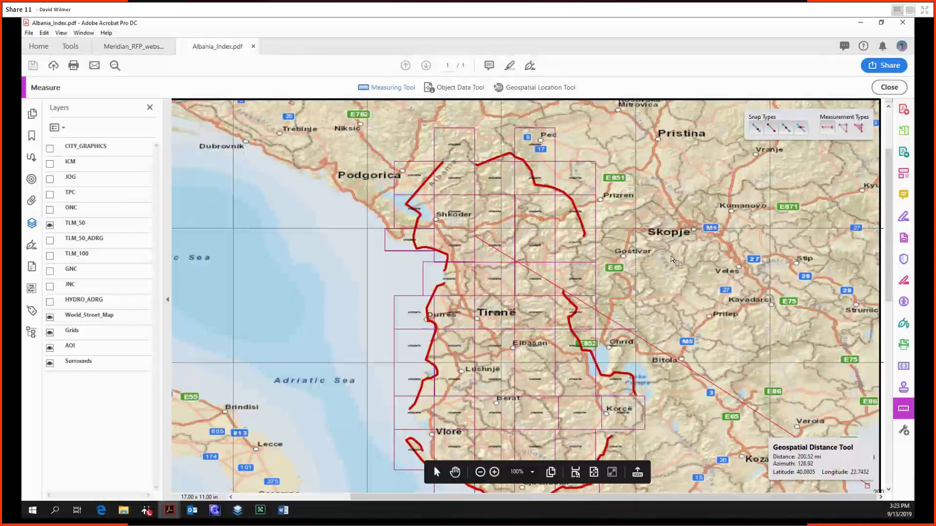
{"action": "left_click", "coordinate": [366, 376]}
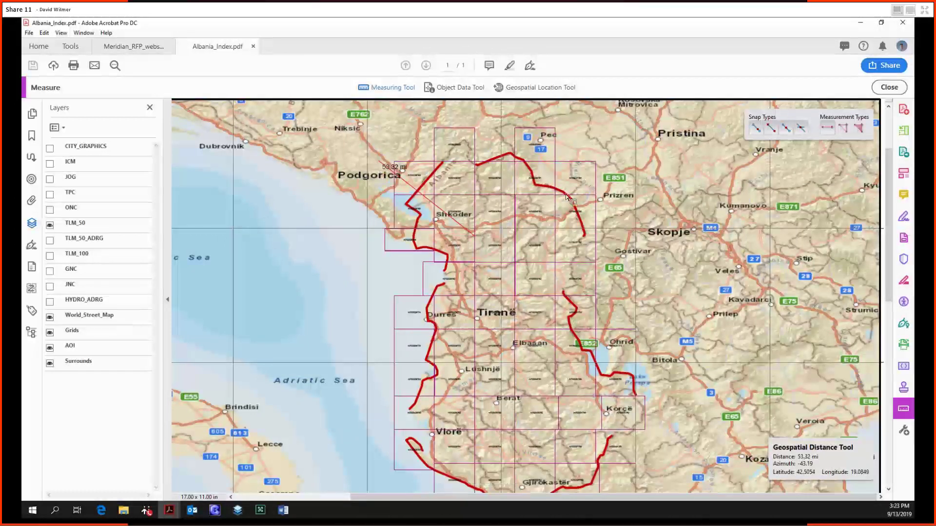
{"action": "left_click", "coordinate": [340, 158]}
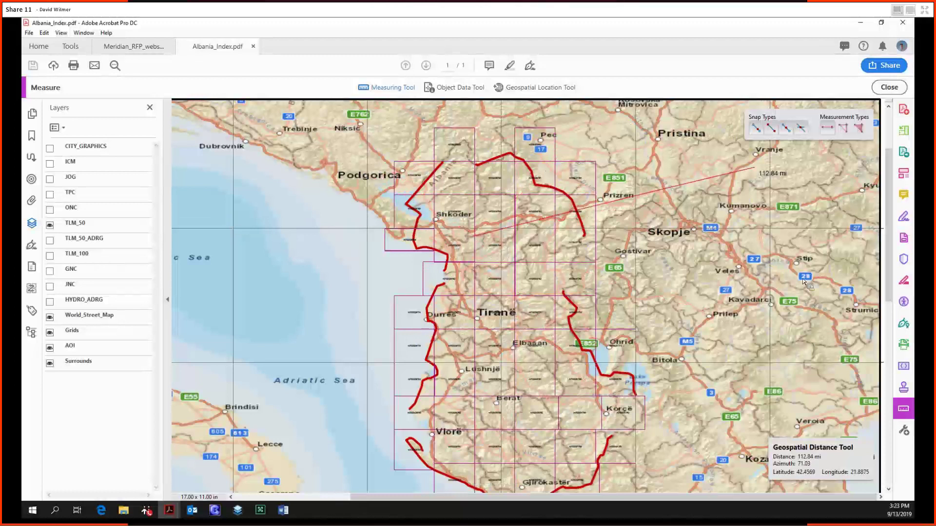
{"action": "left_click", "coordinate": [810, 417]}
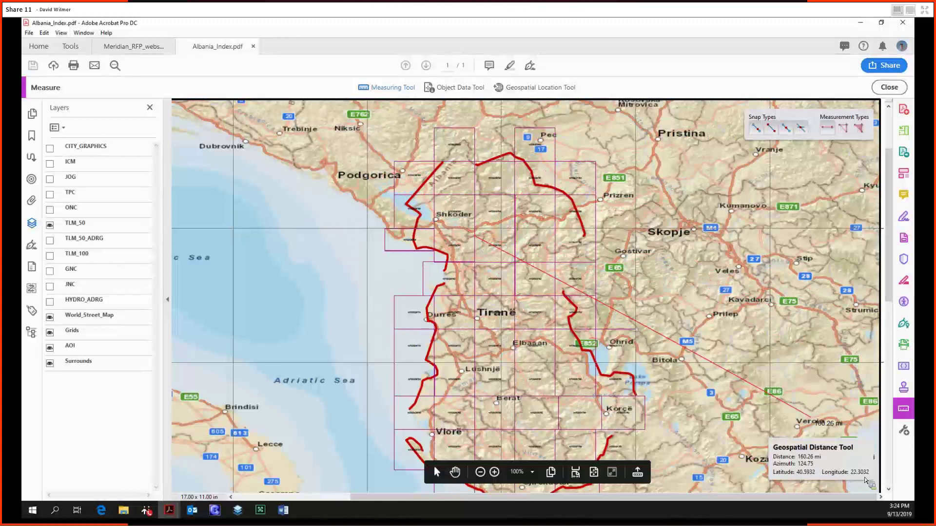
- Complete a 51.95 mi distance measurement from near Shkoder out over the Adriatic
{"action": "left_click", "coordinate": [703, 187]}
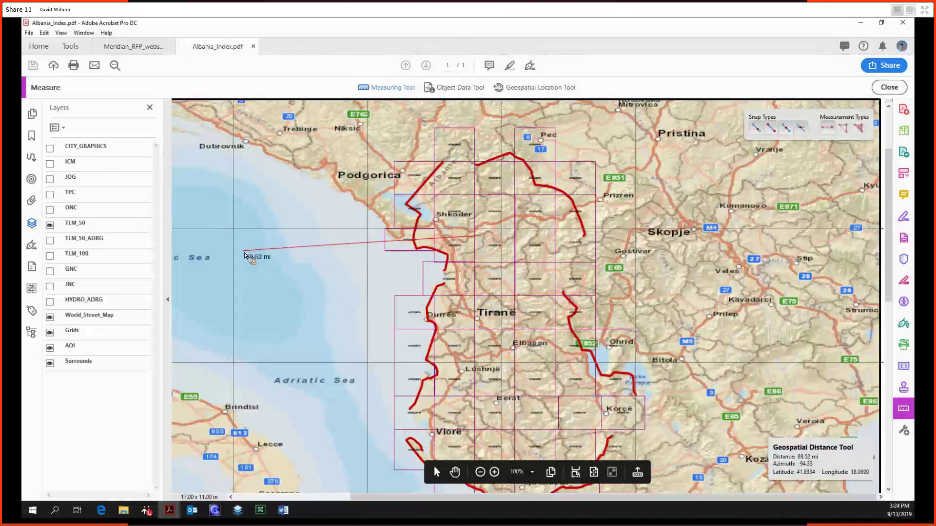
{"action": "left_click", "coordinate": [437, 221]}
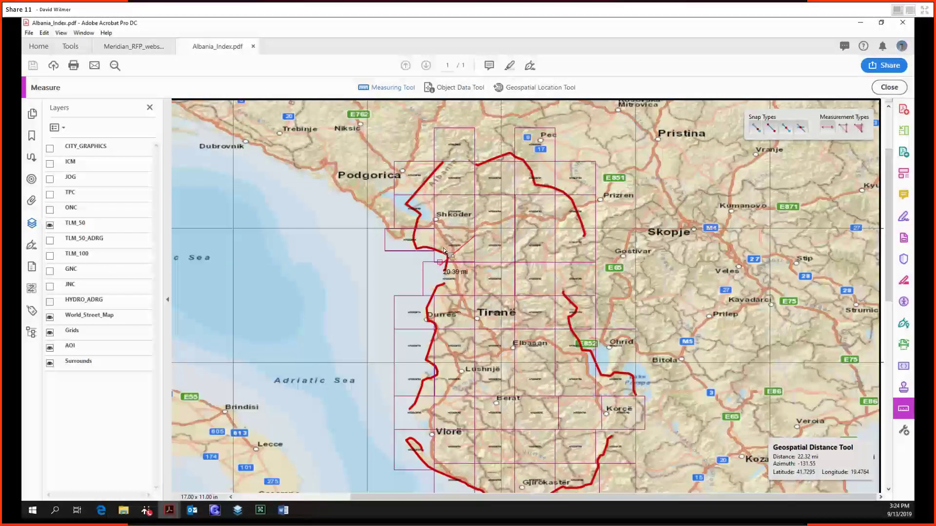
{"action": "right_click", "coordinate": [439, 271]}
{"action": "left_click", "coordinate": [468, 182]}
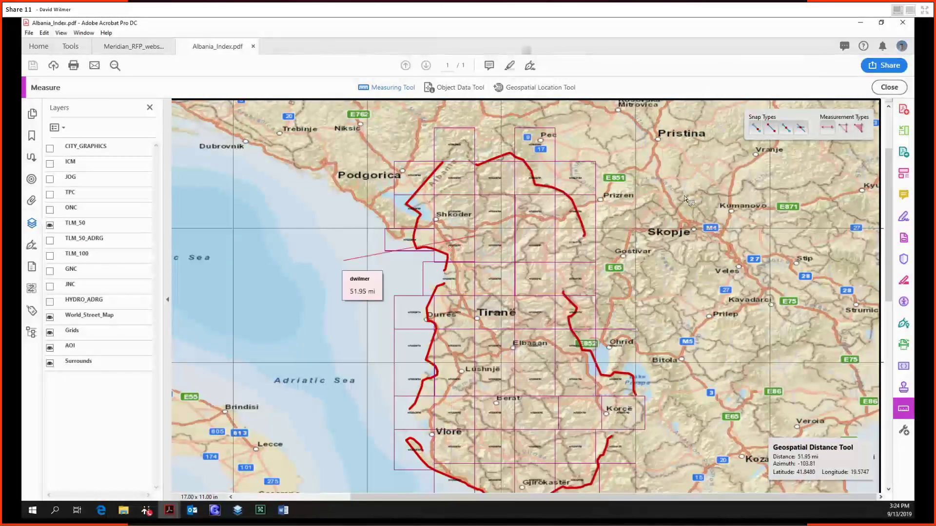
- Close a 137.52 mi triangular geospatial perimeter over the Adriatic Sea
{"action": "left_click", "coordinate": [859, 128]}
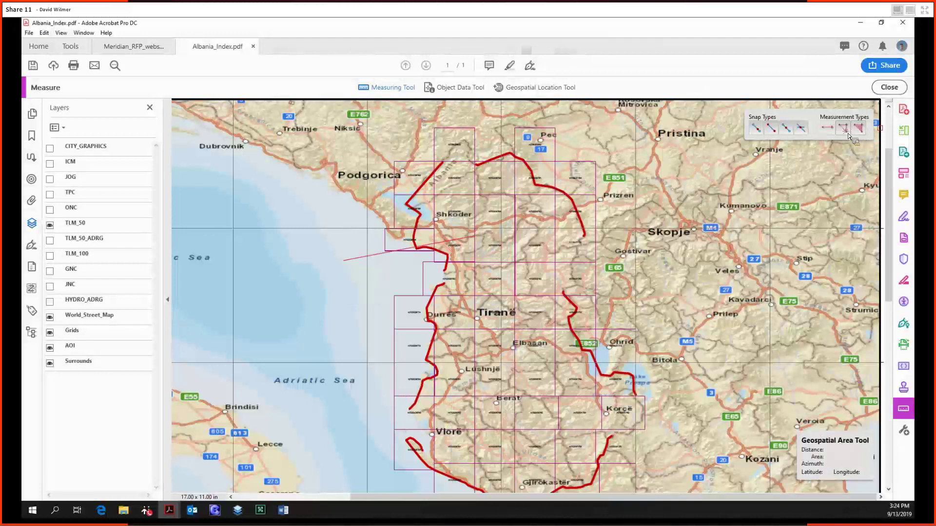
{"action": "left_click", "coordinate": [843, 128]}
{"action": "left_click", "coordinate": [291, 343]}
{"action": "double_click", "coordinate": [334, 274]}
{"action": "left_click", "coordinate": [366, 369]}
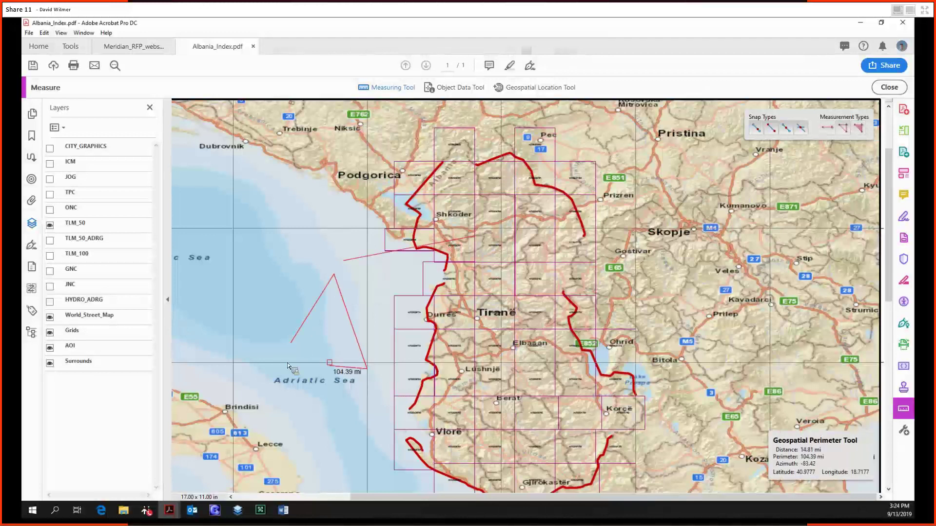
{"action": "left_click", "coordinate": [276, 362]}
{"action": "double_click", "coordinate": [291, 343]}
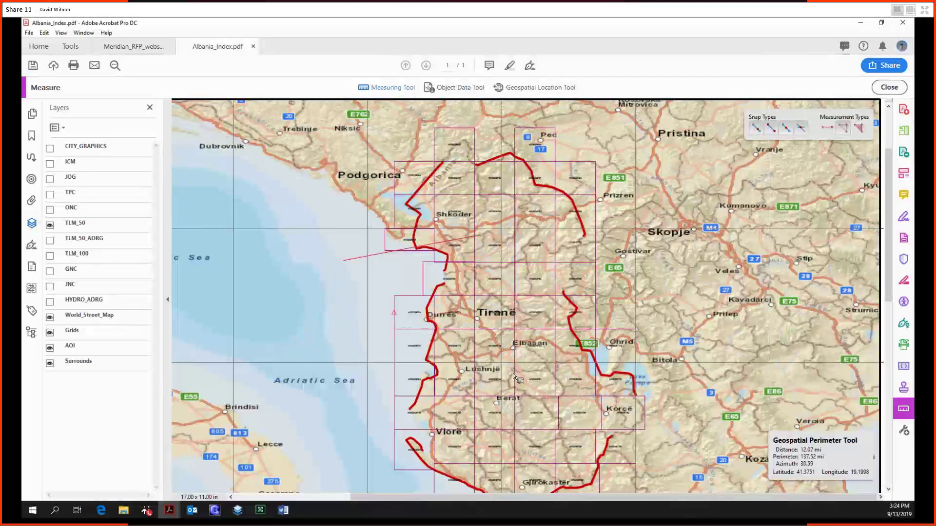
{"action": "scroll", "coordinate": [519, 380], "scroll_direction": "down", "scroll_amount": 1}
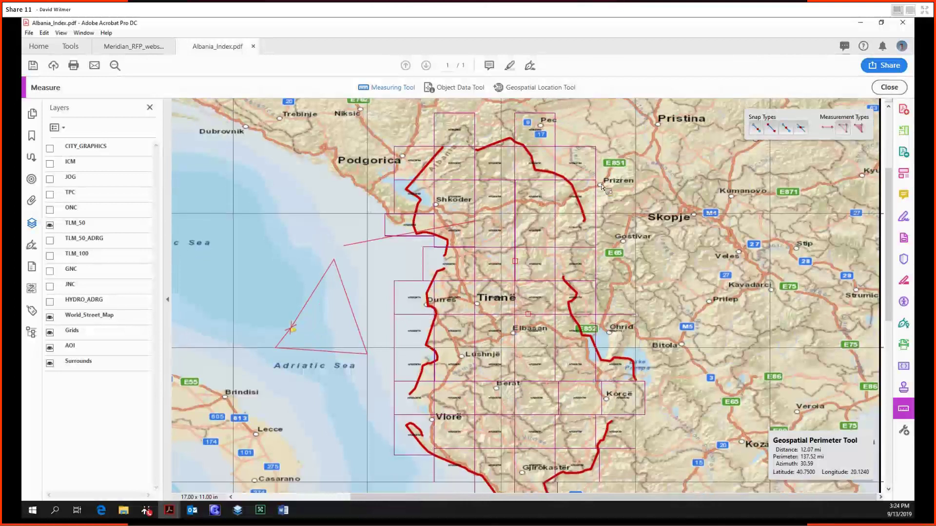
{"action": "key", "text": "Escape"}
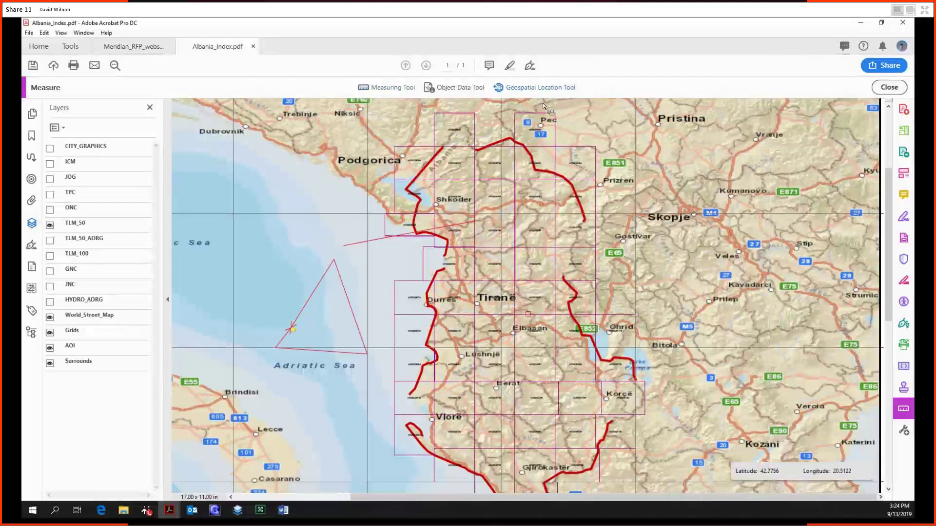
- Mark the location east of Ohrid at Lat 41.34839, Long 21.07340
{"action": "scroll", "coordinate": [701, 164], "scroll_direction": "down", "scroll_amount": 3}
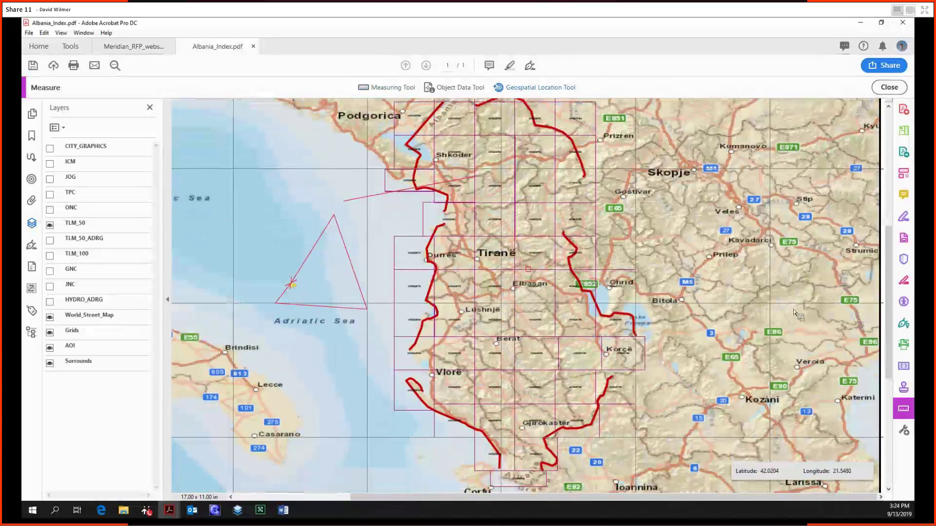
{"action": "scroll", "coordinate": [648, 209], "scroll_direction": "down", "scroll_amount": 3}
{"action": "right_click", "coordinate": [647, 207]}
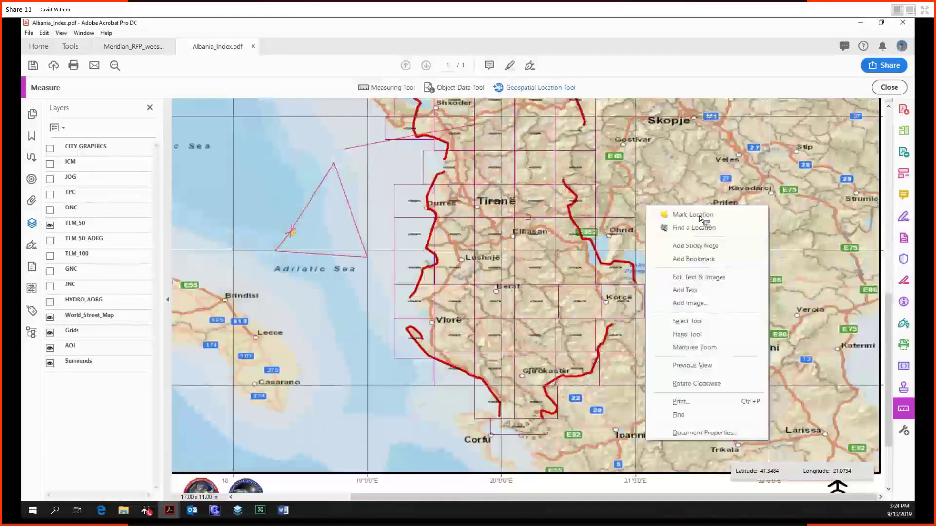
{"action": "left_click", "coordinate": [700, 215]}
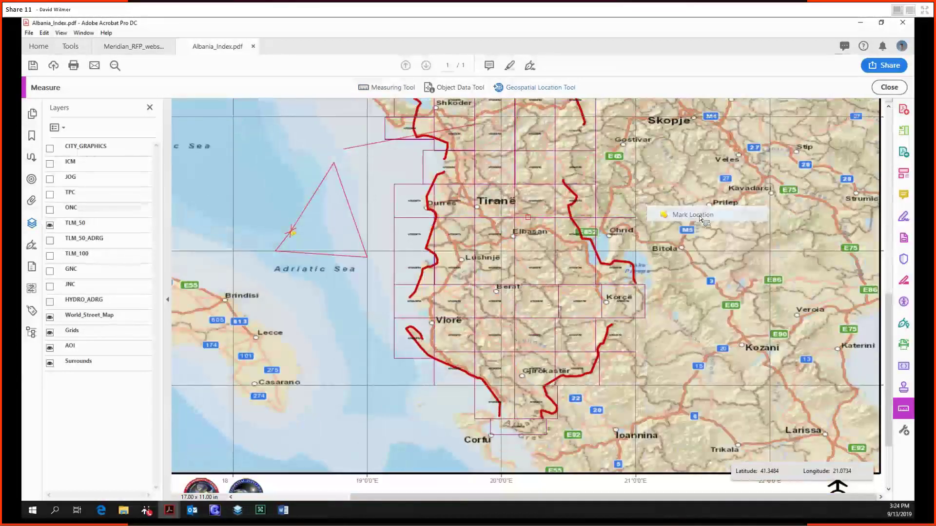
{"action": "mouse_move", "coordinate": [644, 209]}
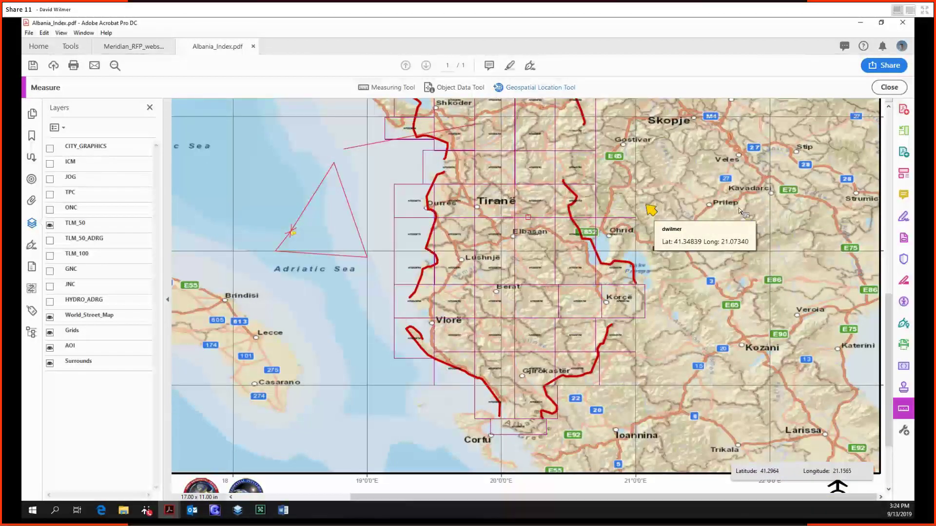
- Select the marked location, 137.52 mi perimeter and 51.95 mi distance comments in the comment list
{"action": "left_click", "coordinate": [903, 194]}
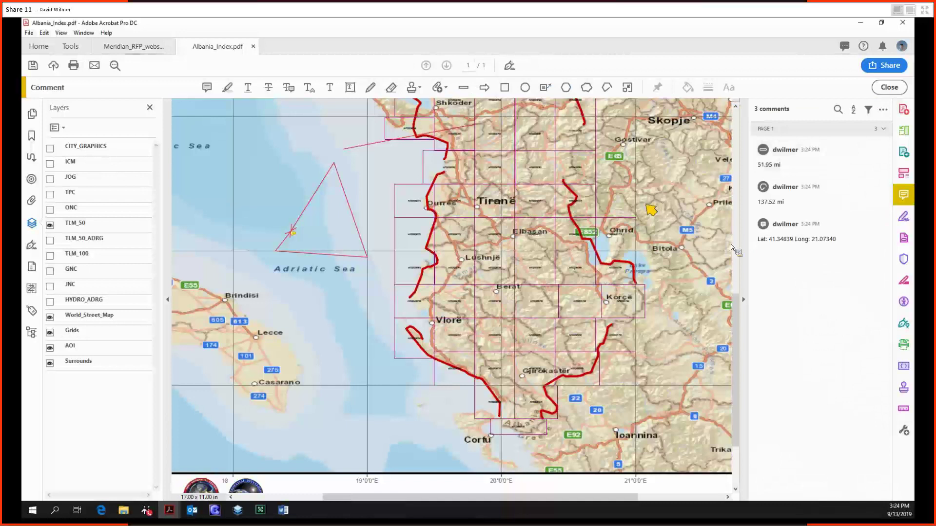
{"action": "left_click", "coordinate": [826, 230]}
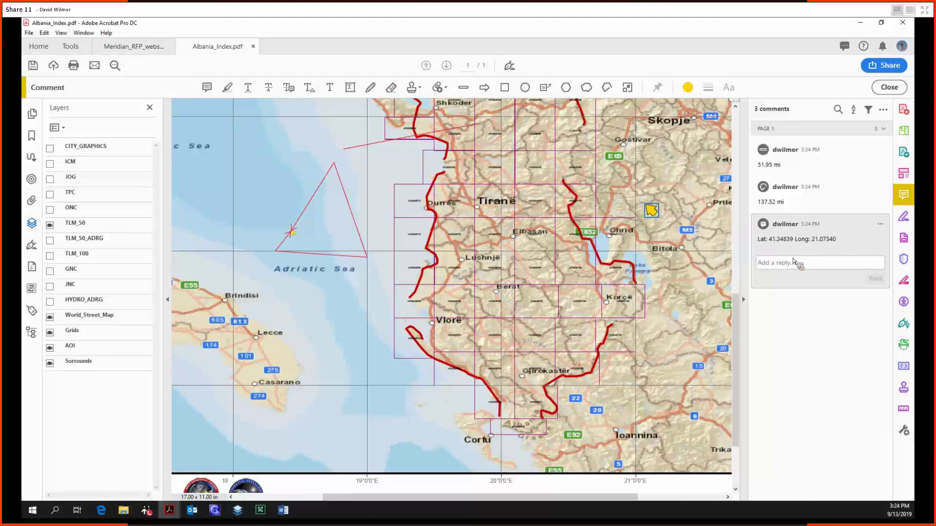
{"action": "left_click", "coordinate": [821, 203]}
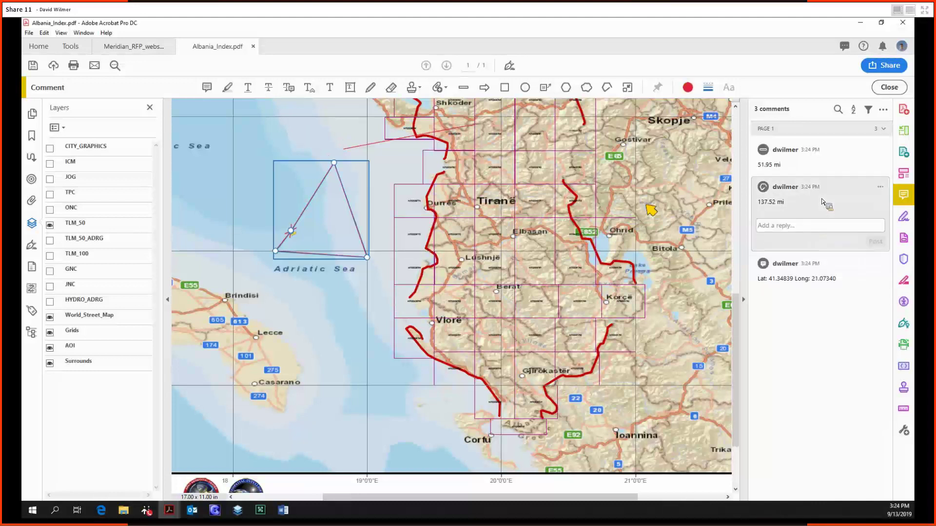
{"action": "left_click", "coordinate": [827, 168]}
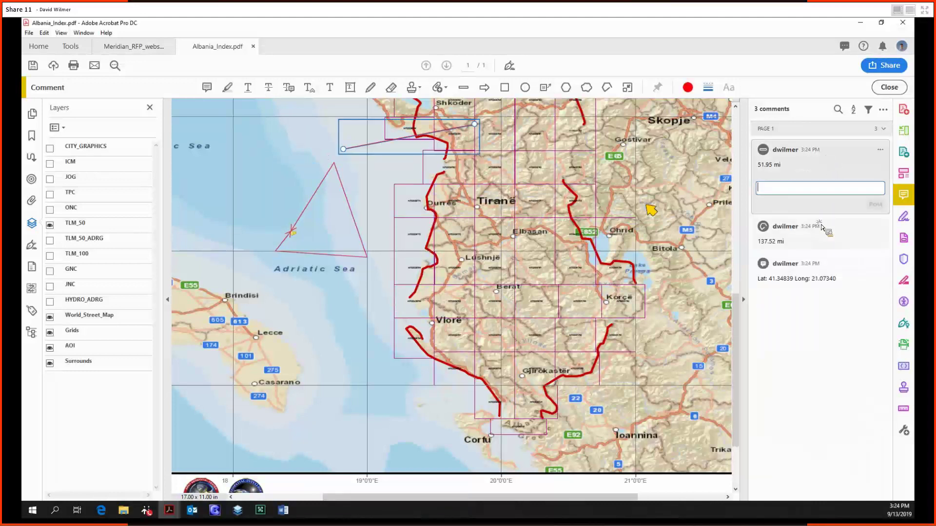
{"action": "left_click", "coordinate": [823, 204]}
{"action": "left_click", "coordinate": [834, 170]}
{"action": "left_click", "coordinate": [835, 233]}
{"action": "left_click", "coordinate": [834, 166]}
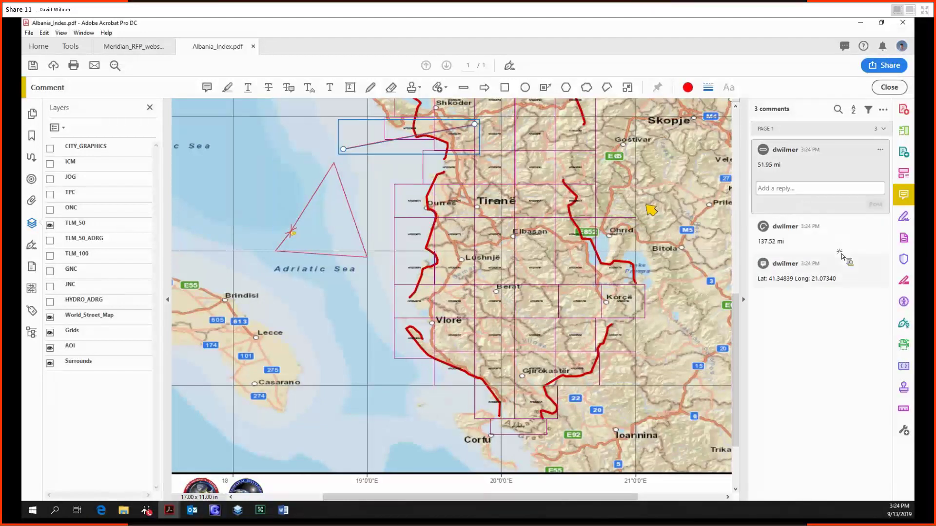
{"action": "left_click", "coordinate": [842, 227]}
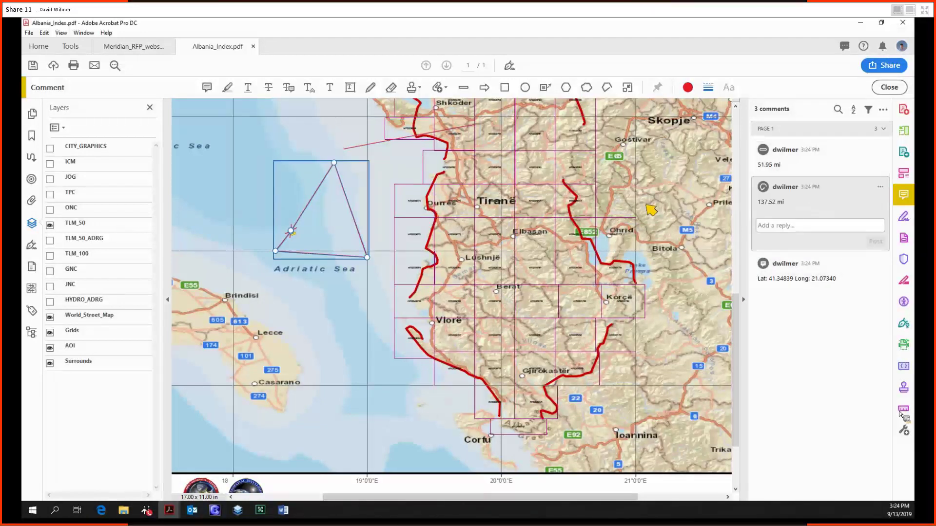
{"action": "left_click", "coordinate": [901, 412]}
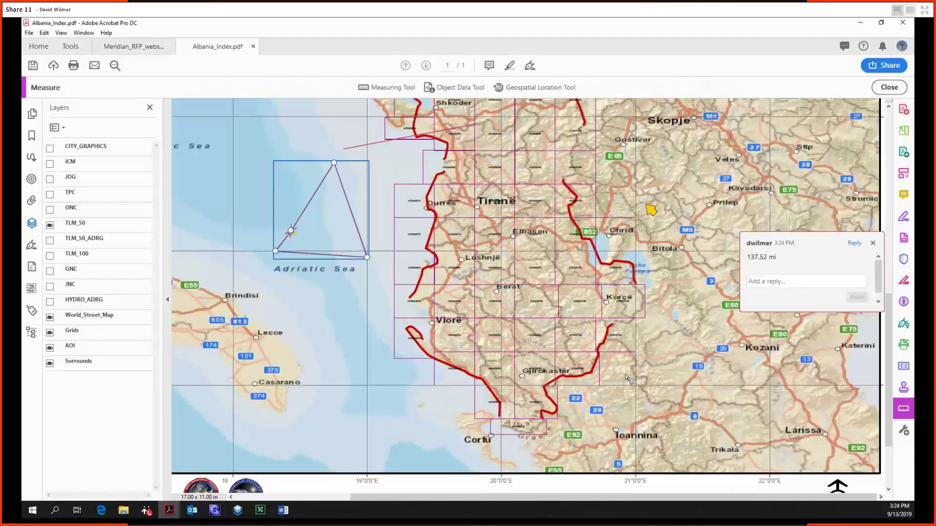
- Find the location at latitude 41, longitude 20 on the map, near Lushnje
{"action": "left_click", "coordinate": [872, 242]}
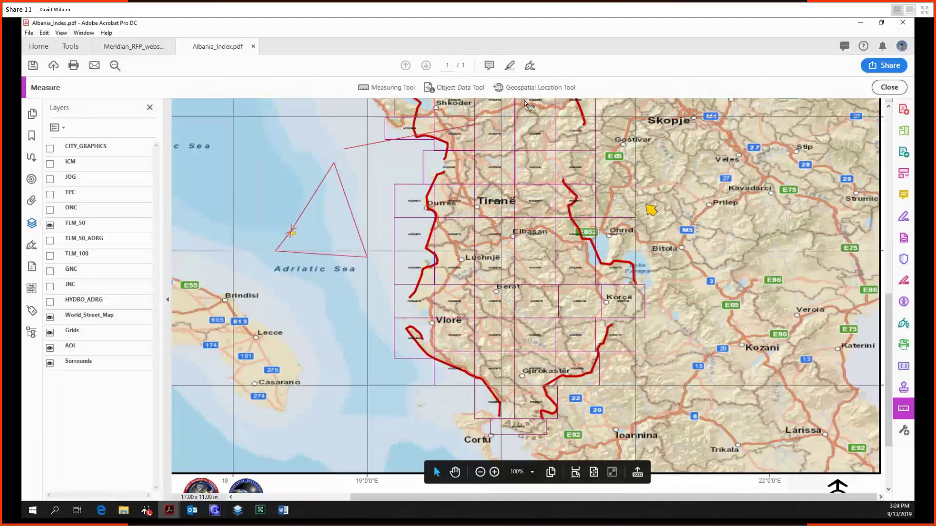
{"action": "right_click", "coordinate": [659, 211]}
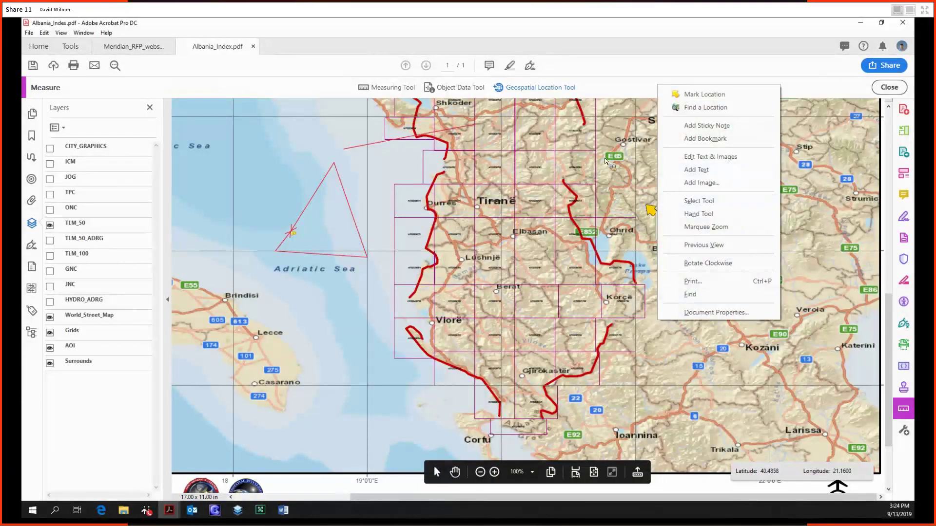
{"action": "left_click", "coordinate": [698, 109]}
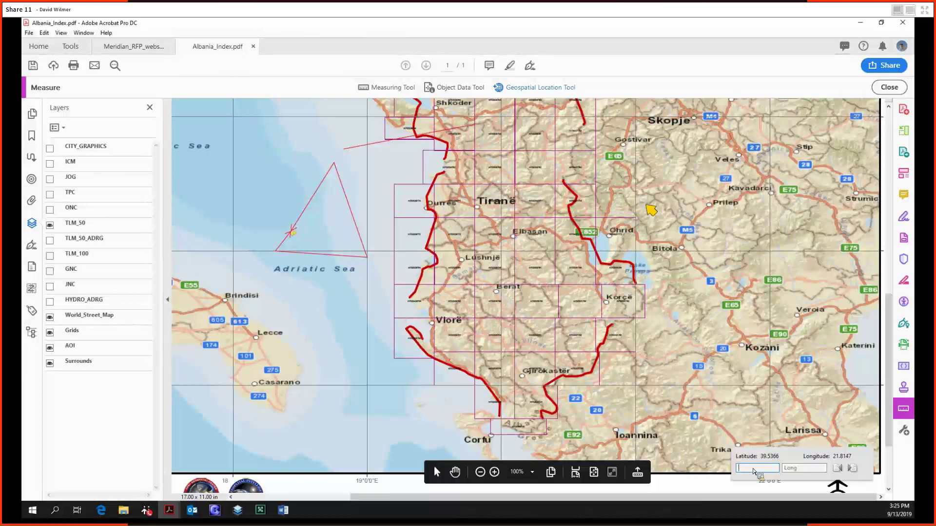
{"action": "type", "text": "41"}
{"action": "key", "text": "Tab"}
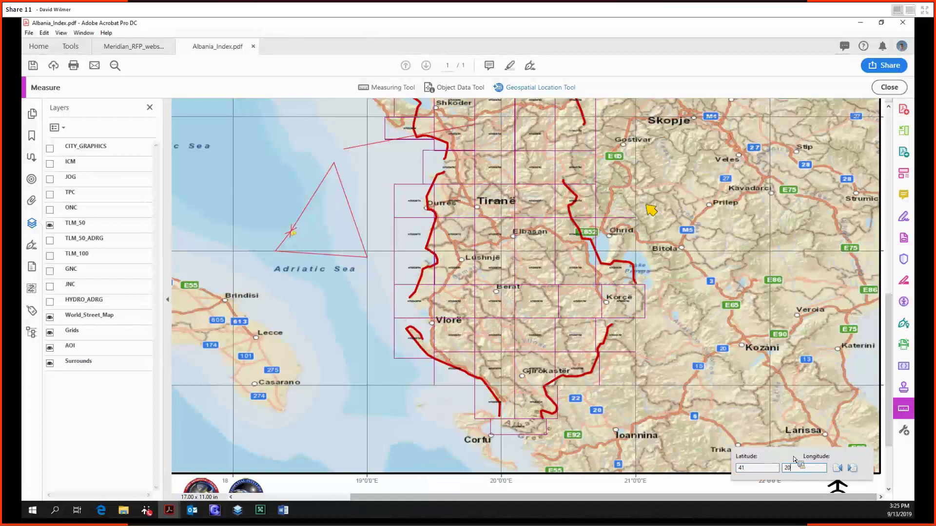
{"action": "key", "text": "Return"}
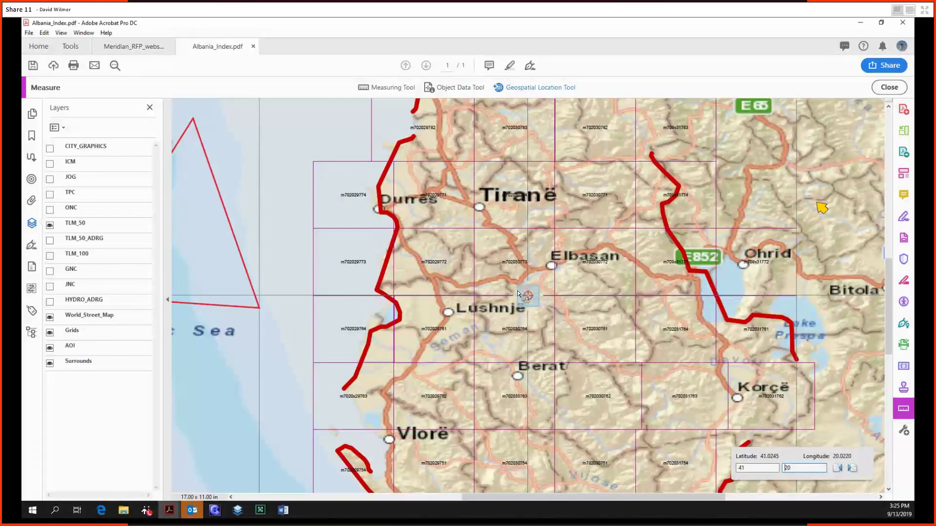
{"action": "scroll", "coordinate": [556, 299], "scroll_direction": "up", "scroll_amount": 2}
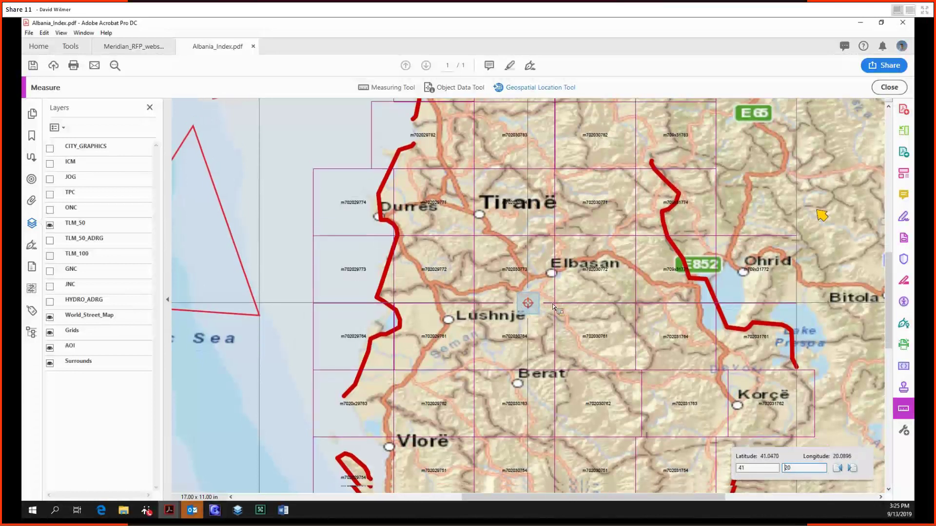
{"action": "scroll", "coordinate": [715, 303], "scroll_direction": "up", "scroll_amount": 3}
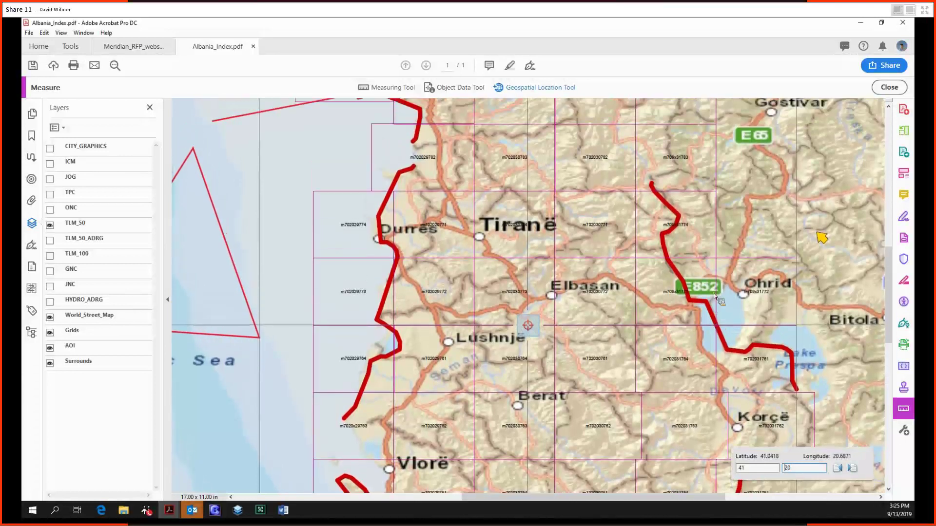
- Switch from the Albania map to the Tools Center overview of all available tools
{"action": "left_click", "coordinate": [68, 47]}
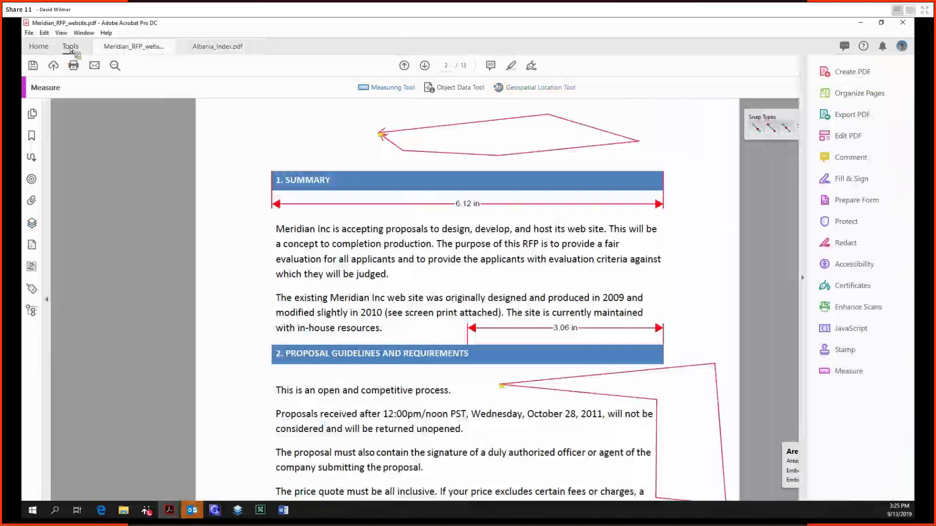